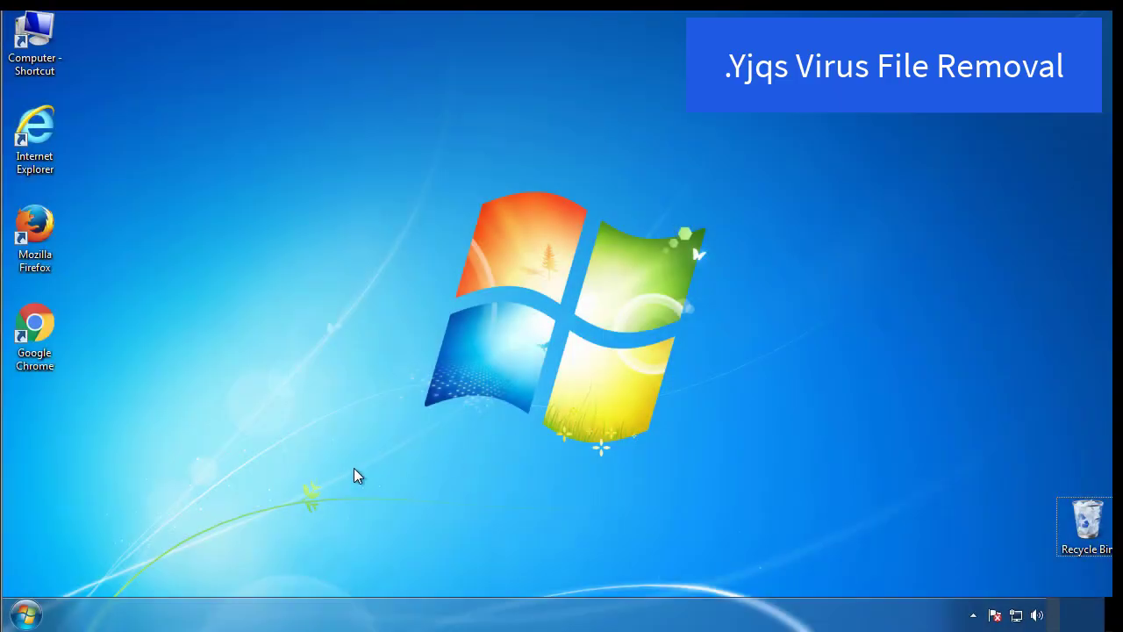
Enable minimal Safe boot in System Configuration, restart the computer, and dismiss the safe mode help window.
click(31, 614)
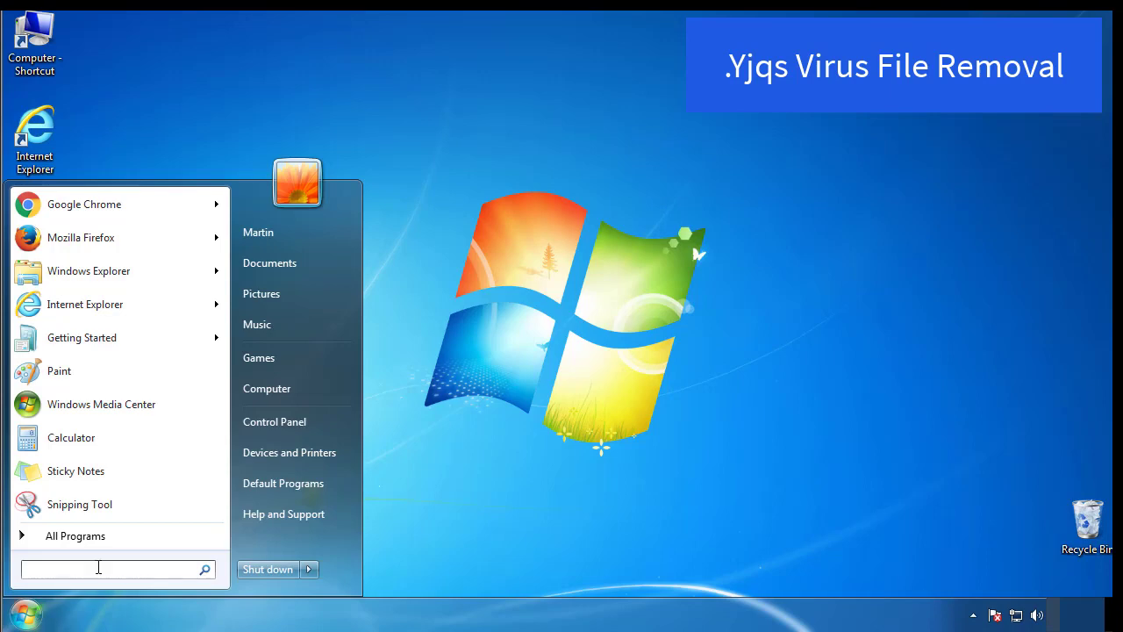
text(msconfig)
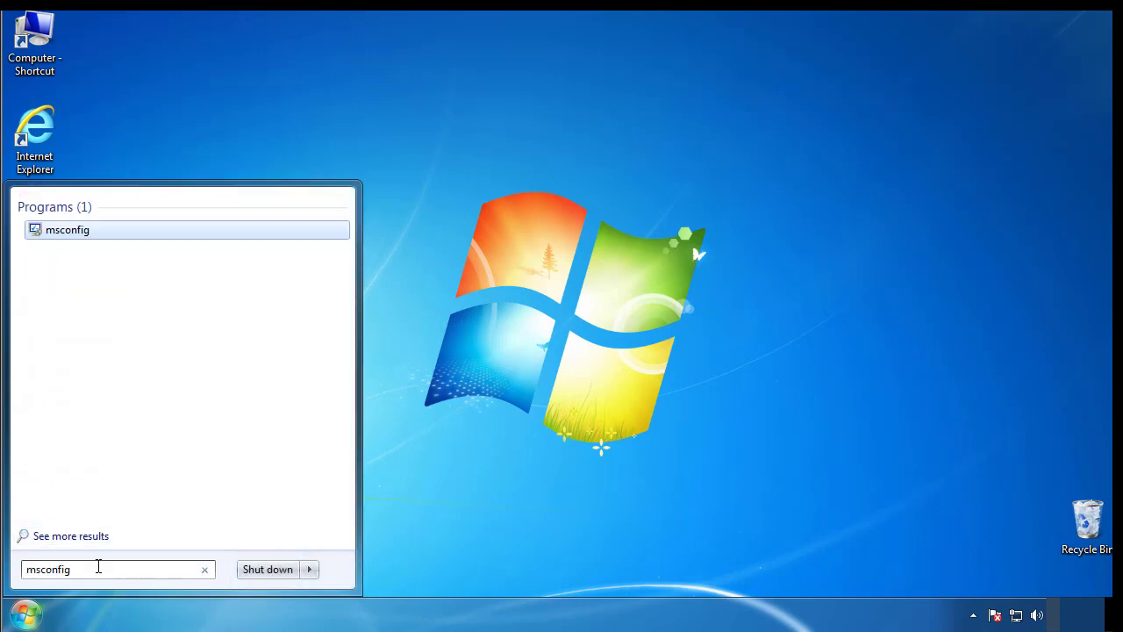
key(Return)
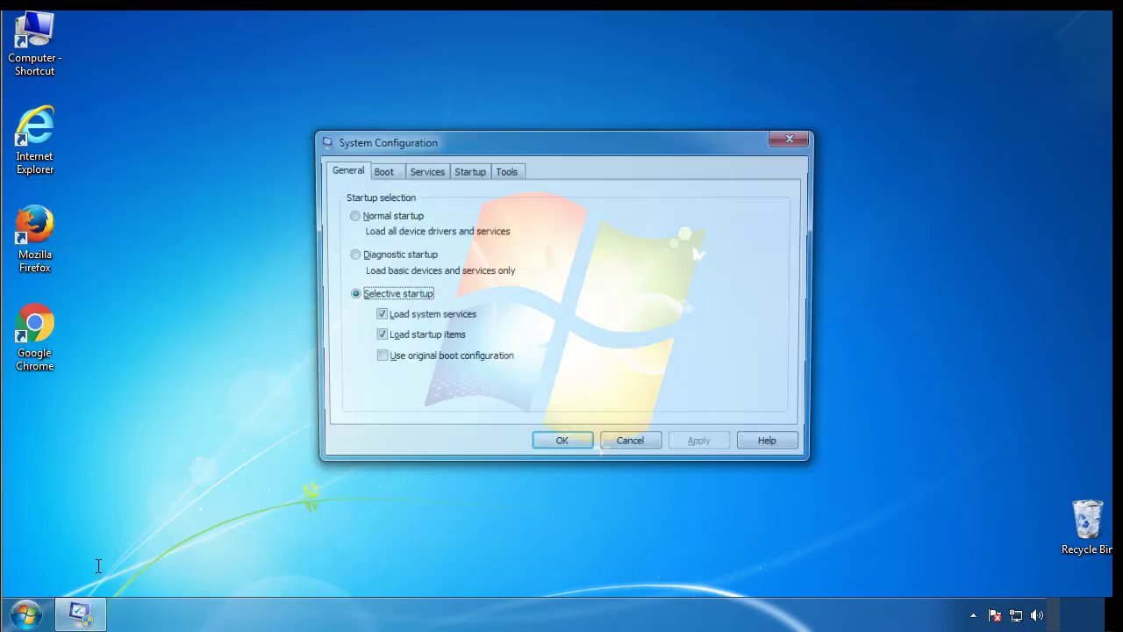
click(379, 171)
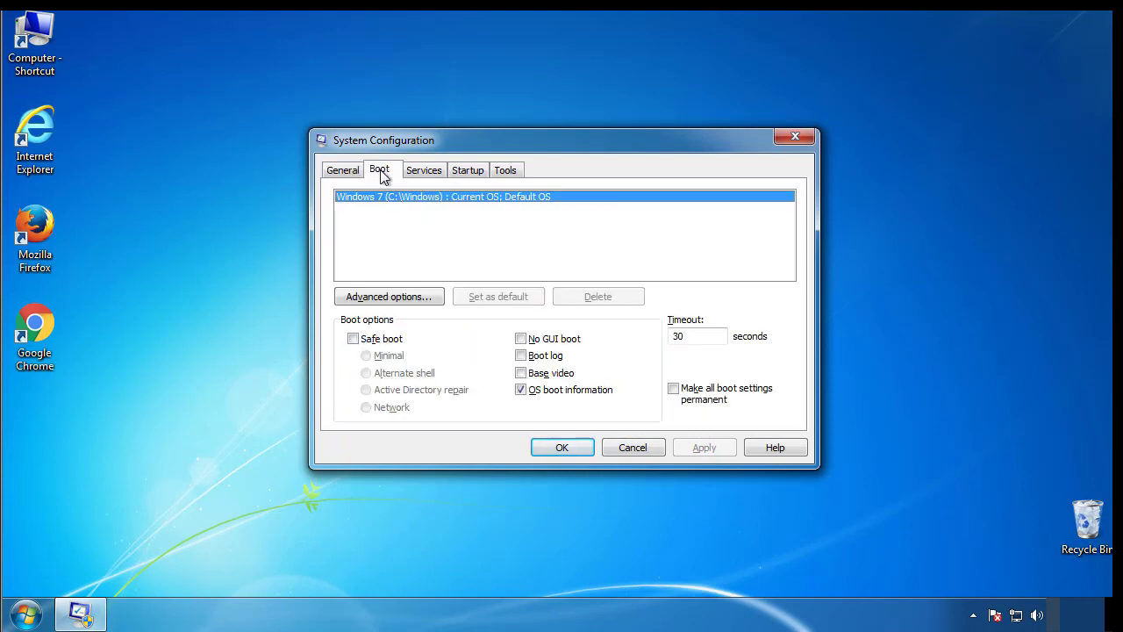
click(352, 339)
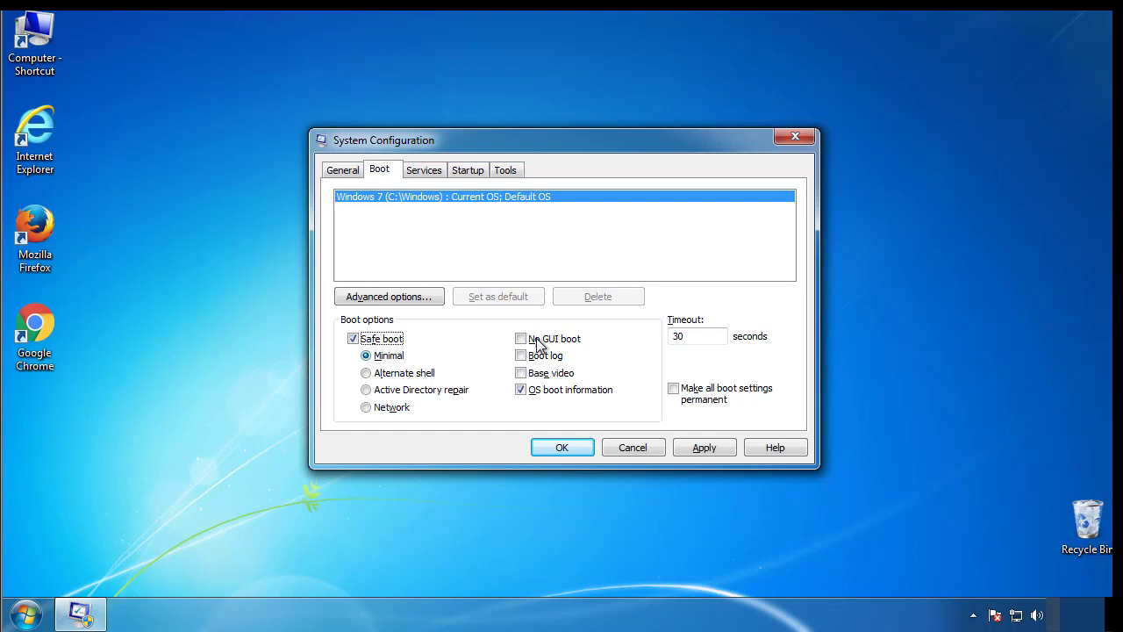
click(563, 447)
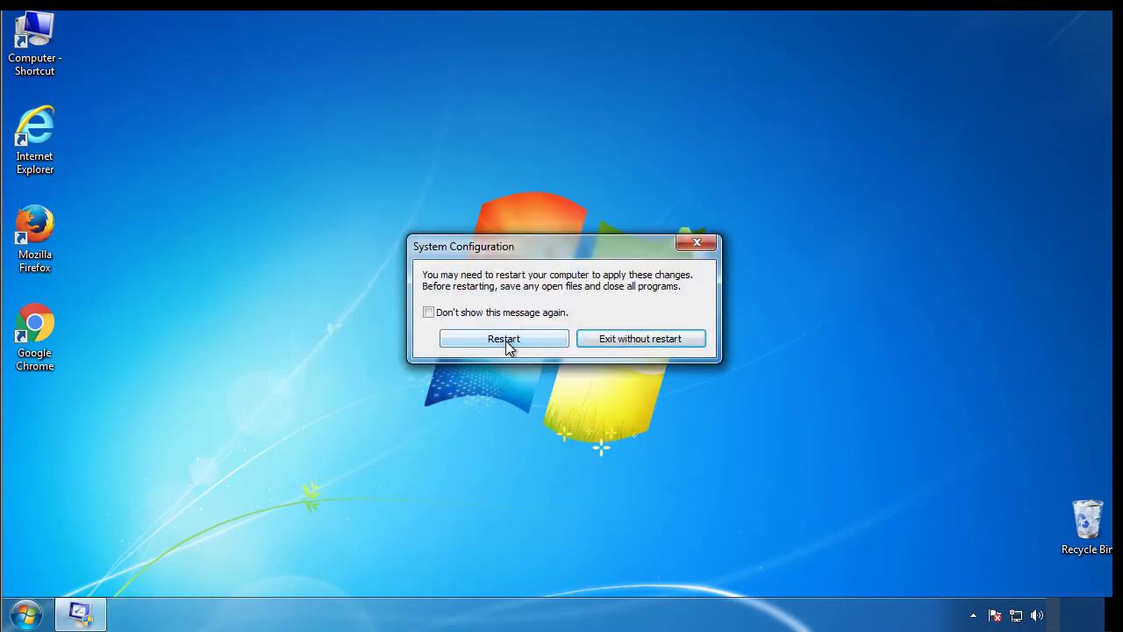
click(505, 341)
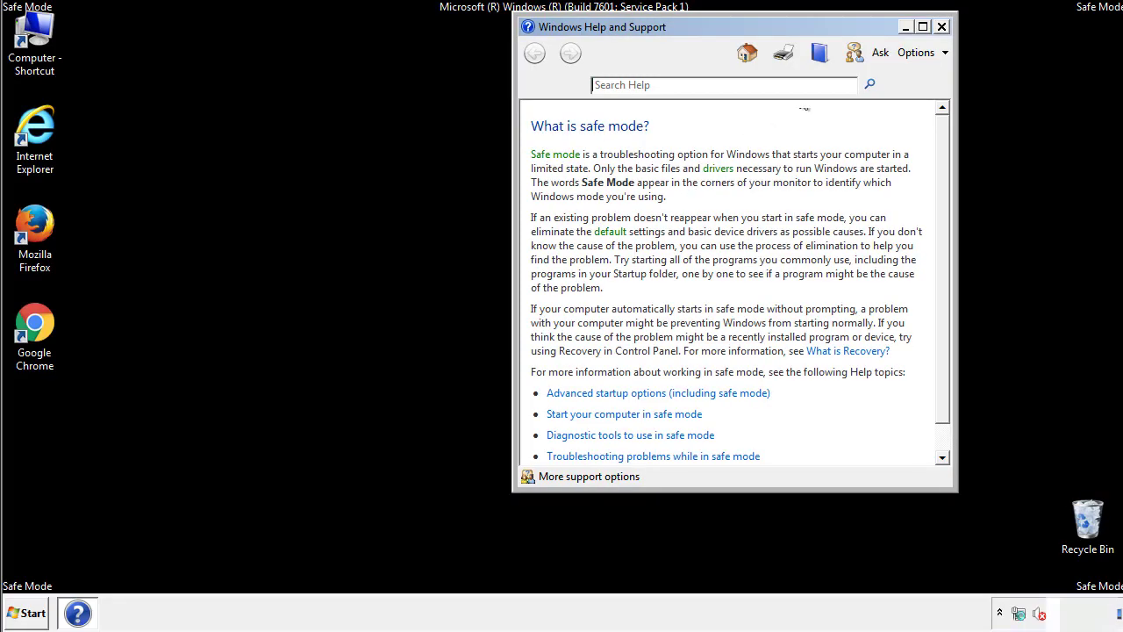
click(941, 26)
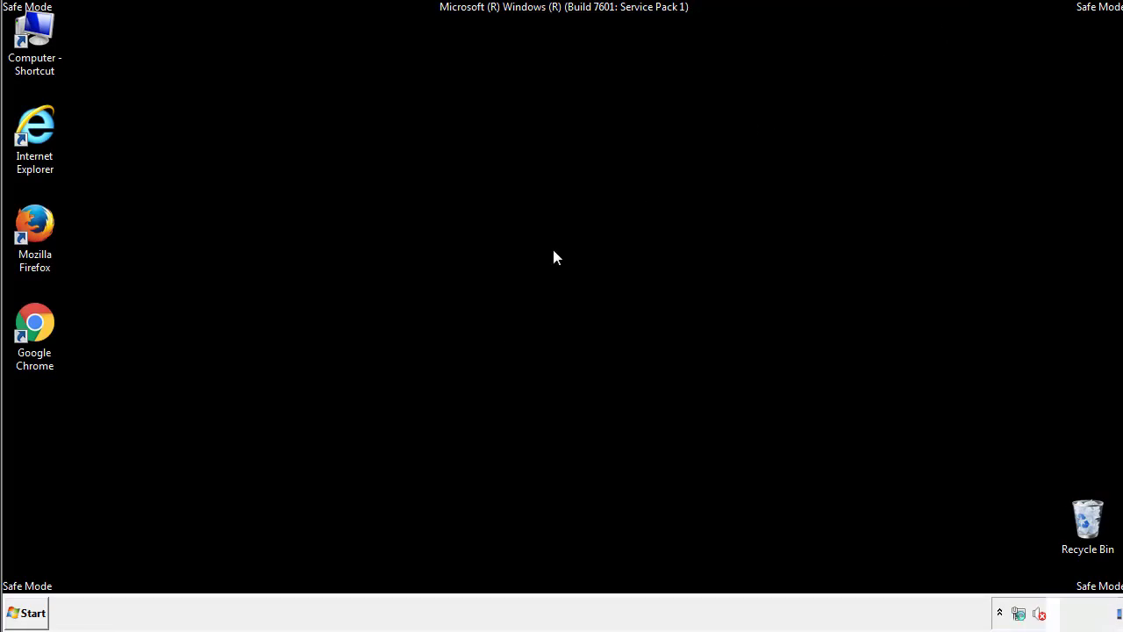
Apply Folder Options with hidden files, folders, and drives set to be shown, and close Control Panel.
click(33, 612)
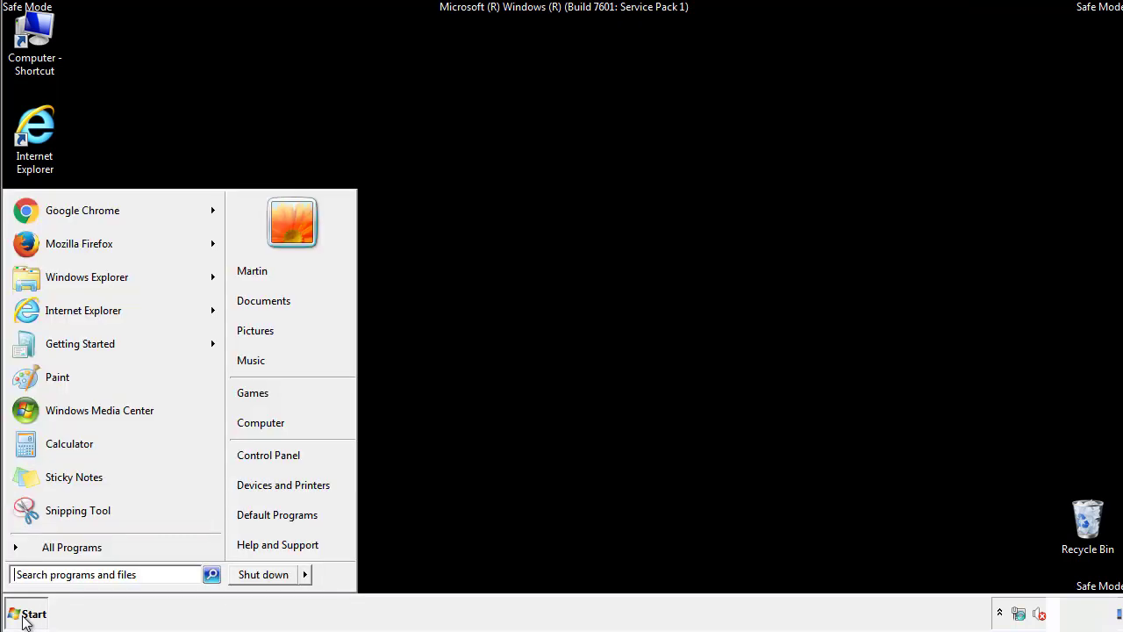
click(279, 452)
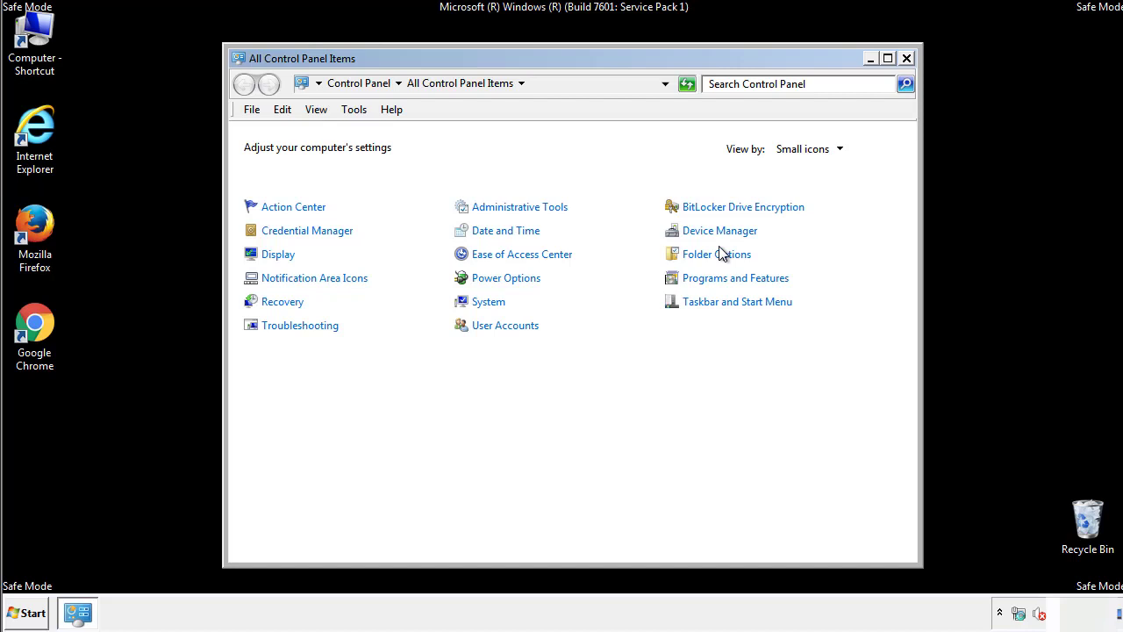
click(716, 255)
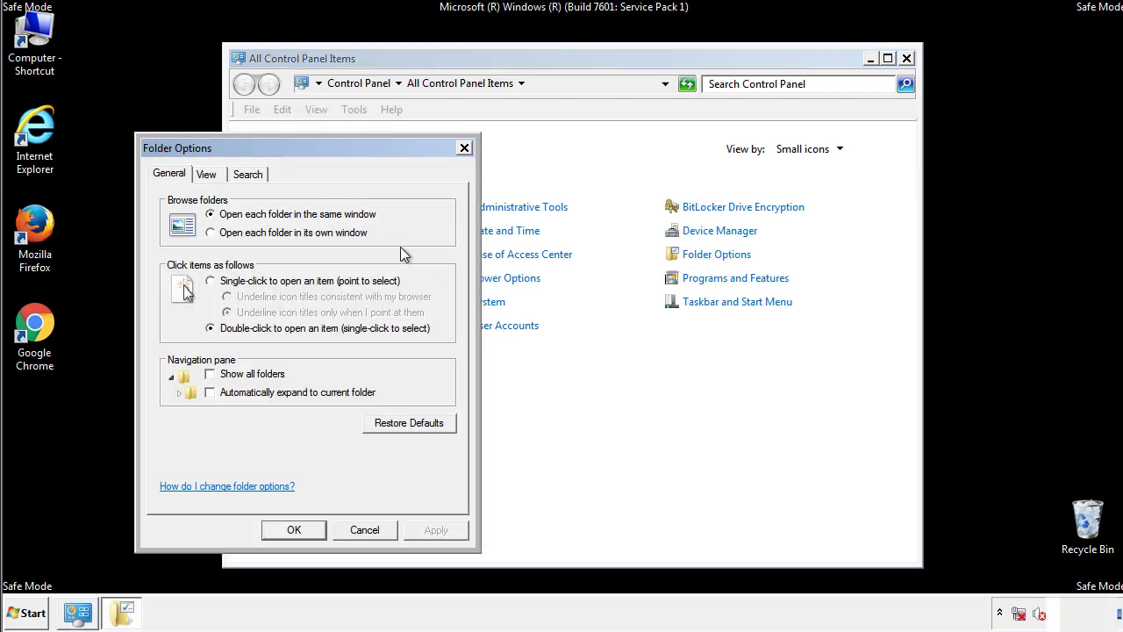
click(207, 175)
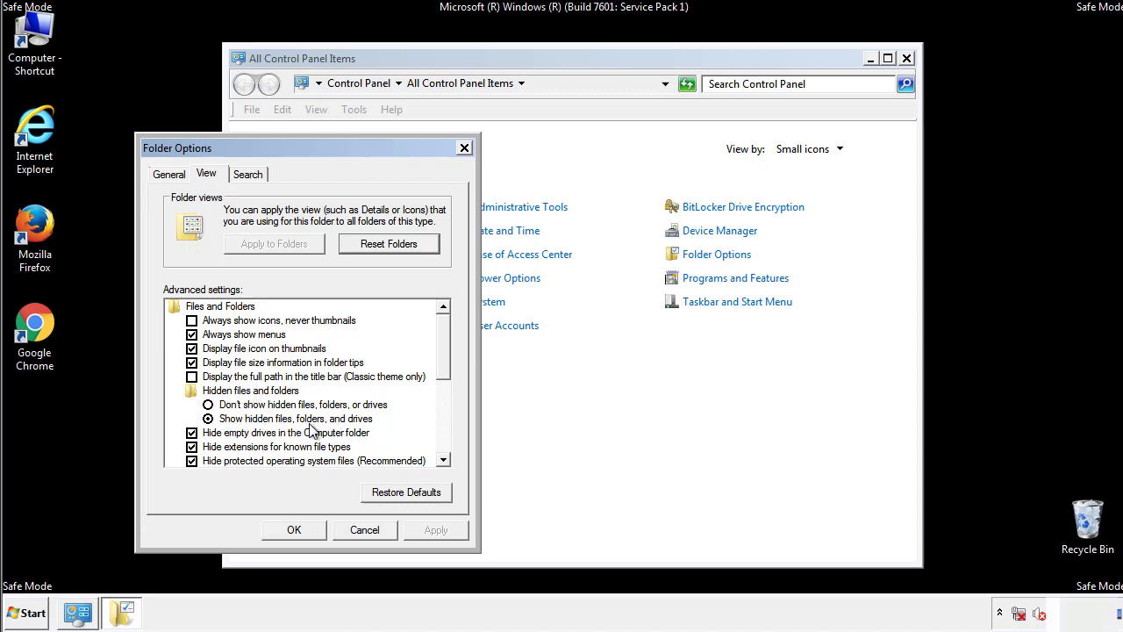
click(303, 527)
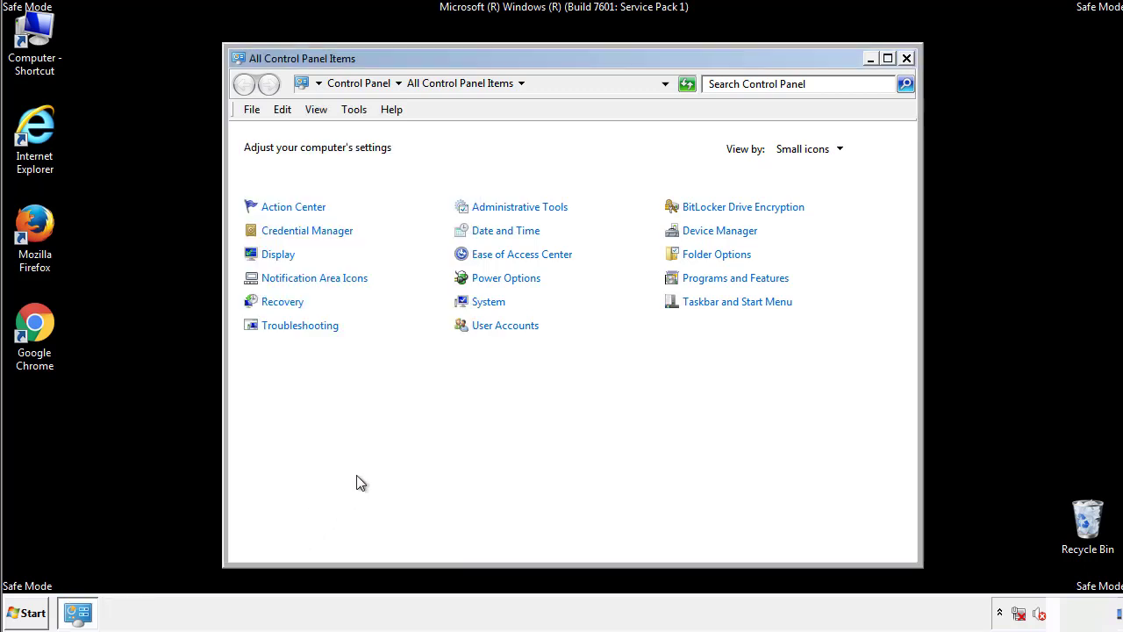
click(906, 58)
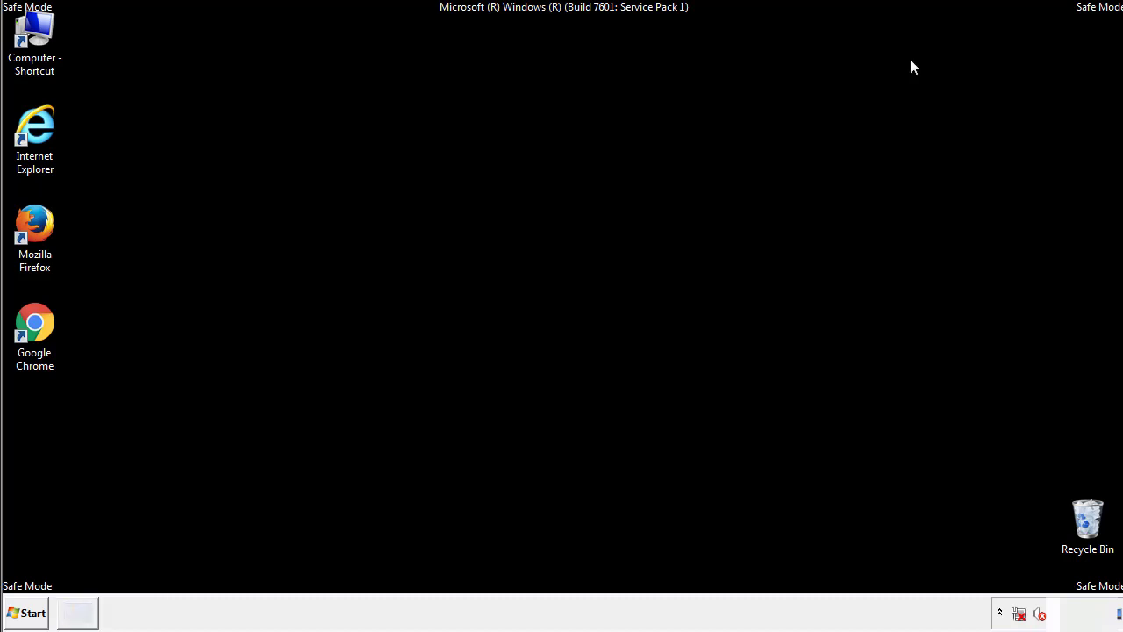
Browse from Computer to the folder C:\Windows\System32\drivers\etc.
double_click(35, 35)
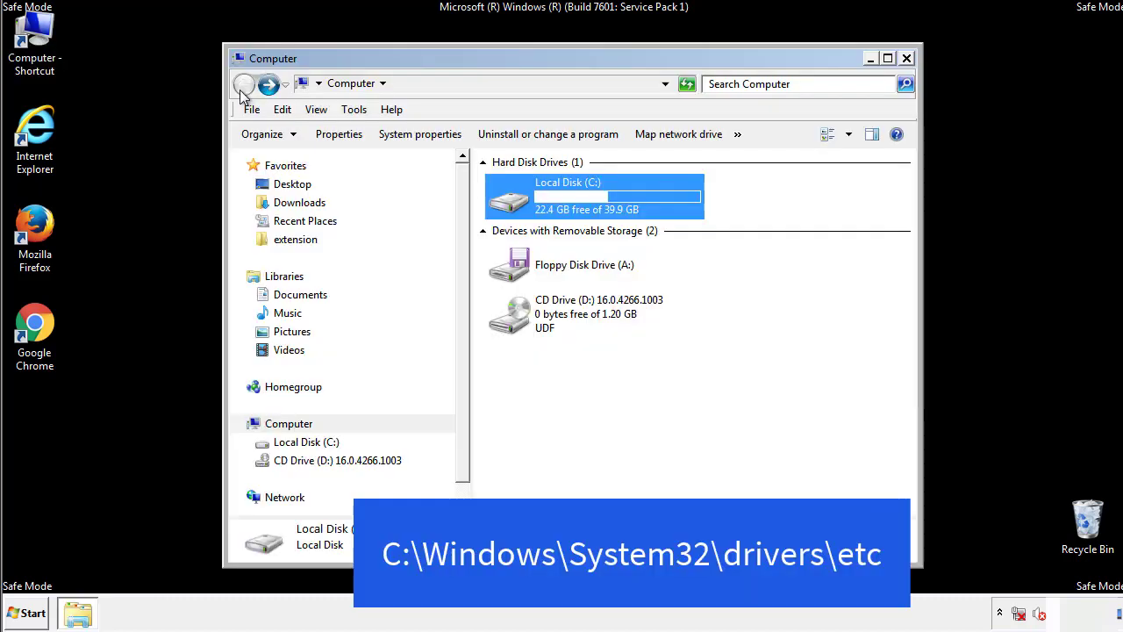
double_click(517, 205)
double_click(515, 321)
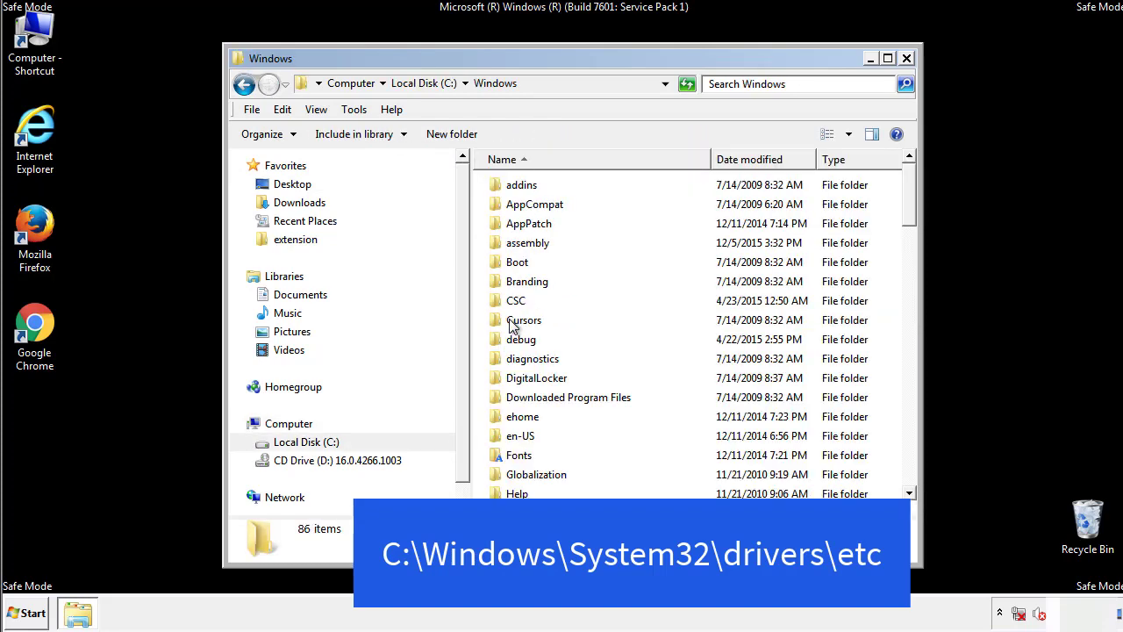
scroll(516, 395, down, 2)
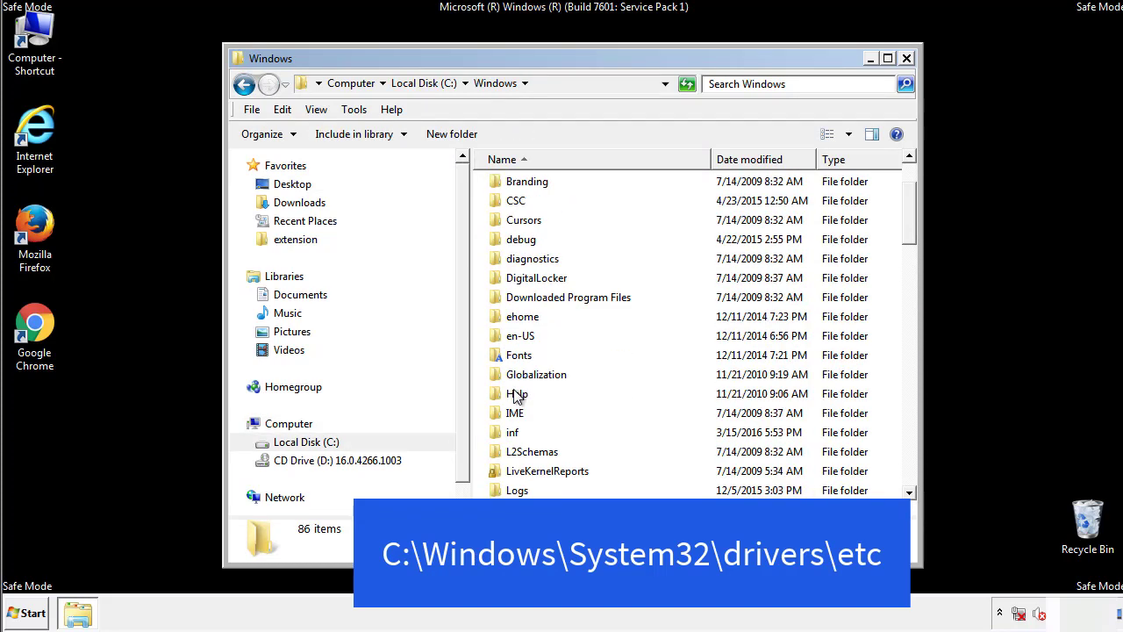
scroll(517, 395, down, 7)
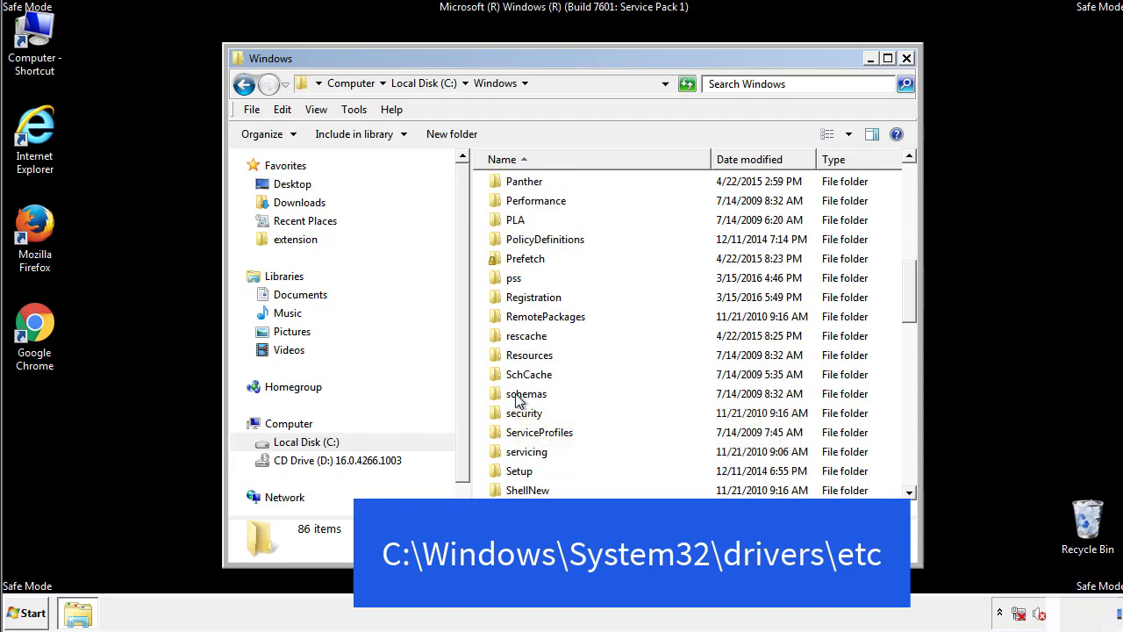
scroll(517, 399, down, 2)
double_click(531, 452)
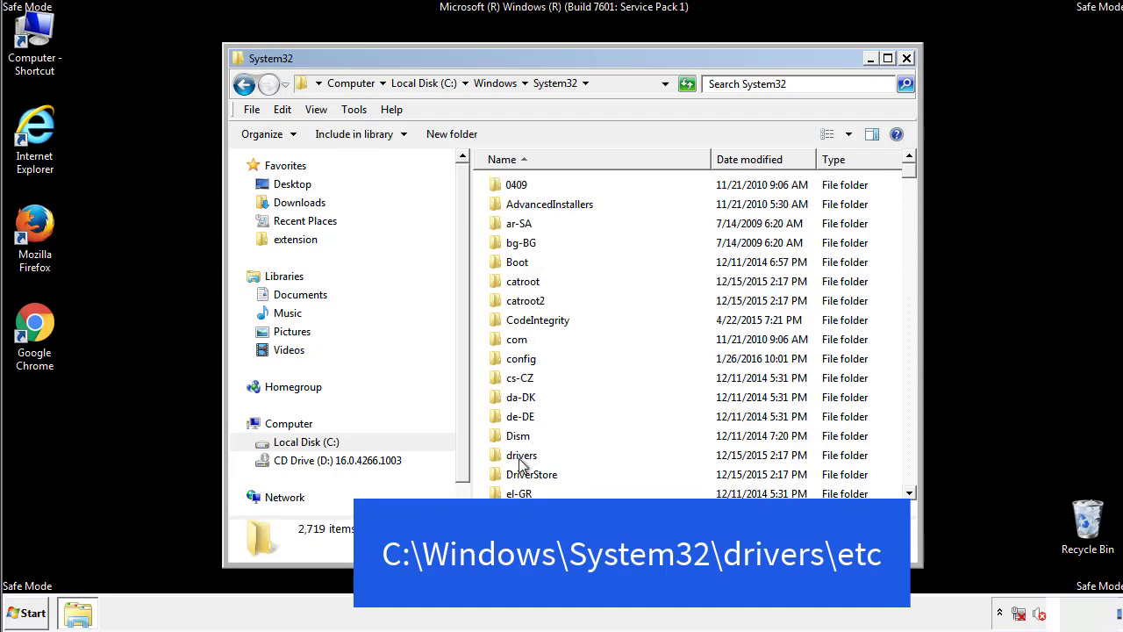
double_click(520, 456)
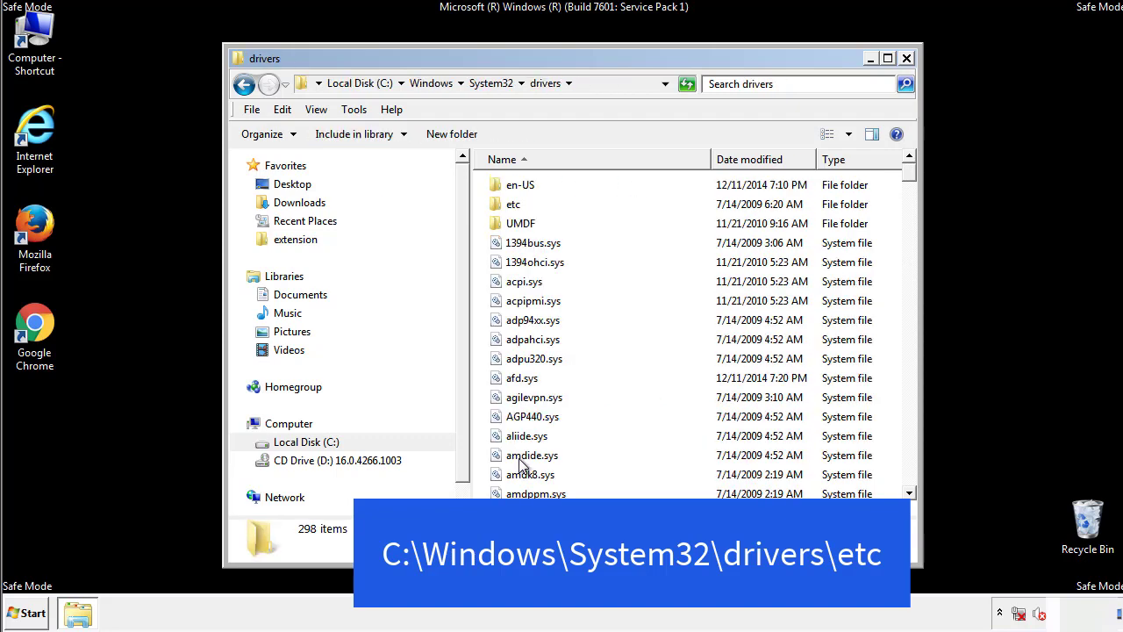
double_click(503, 209)
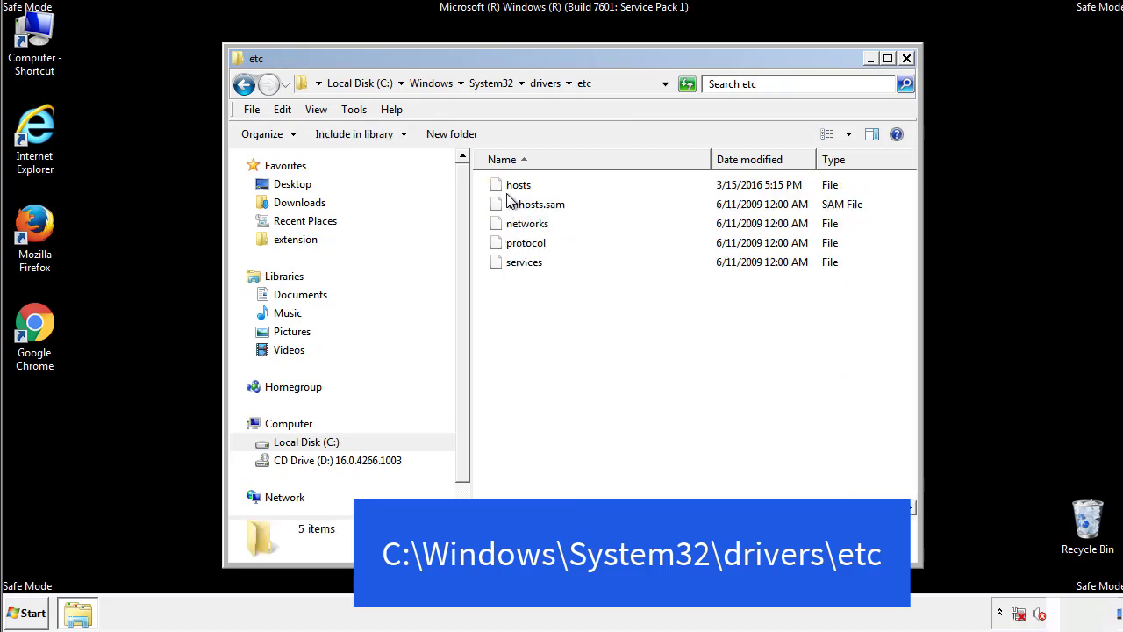
Open the hosts file with Notepad and move its window fully into view.
double_click(512, 186)
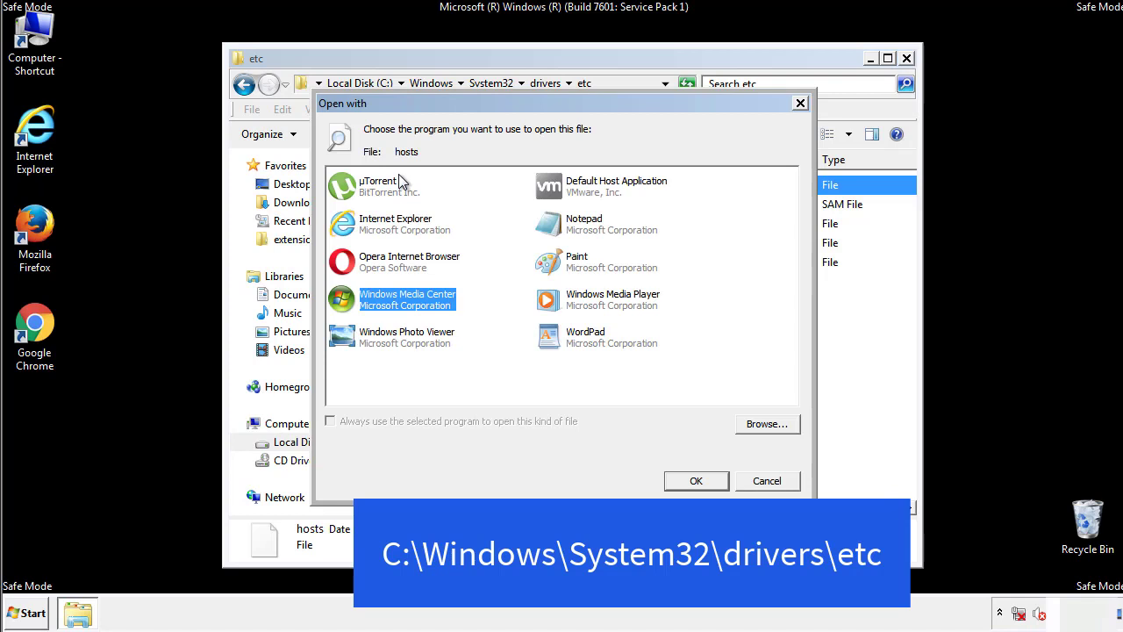
click(568, 229)
click(696, 481)
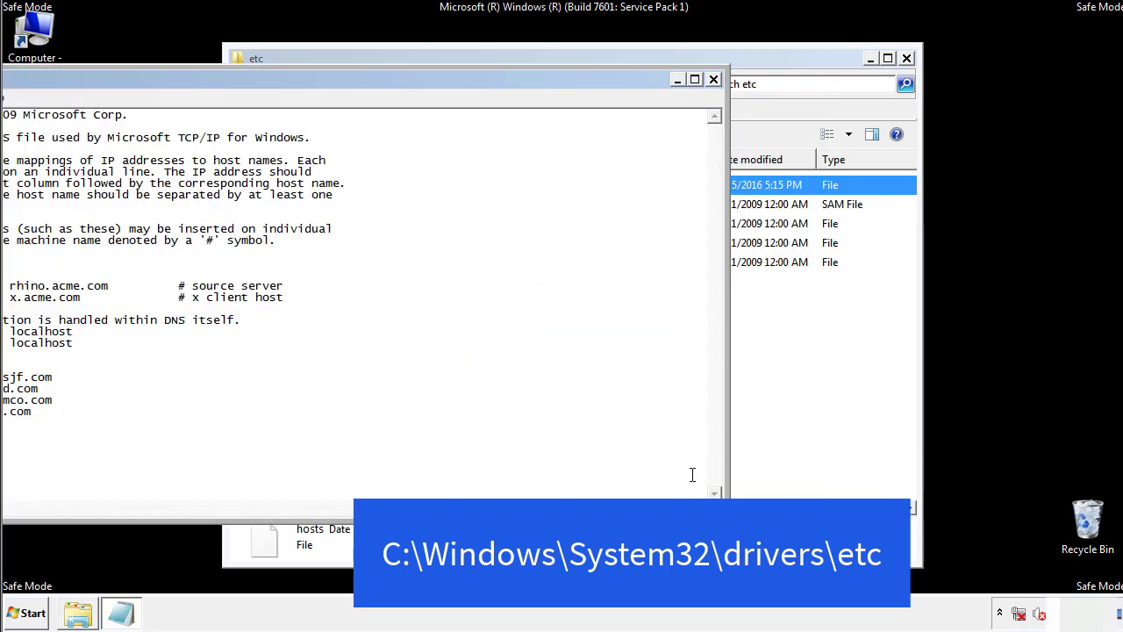
drag(459, 79, 714, 95)
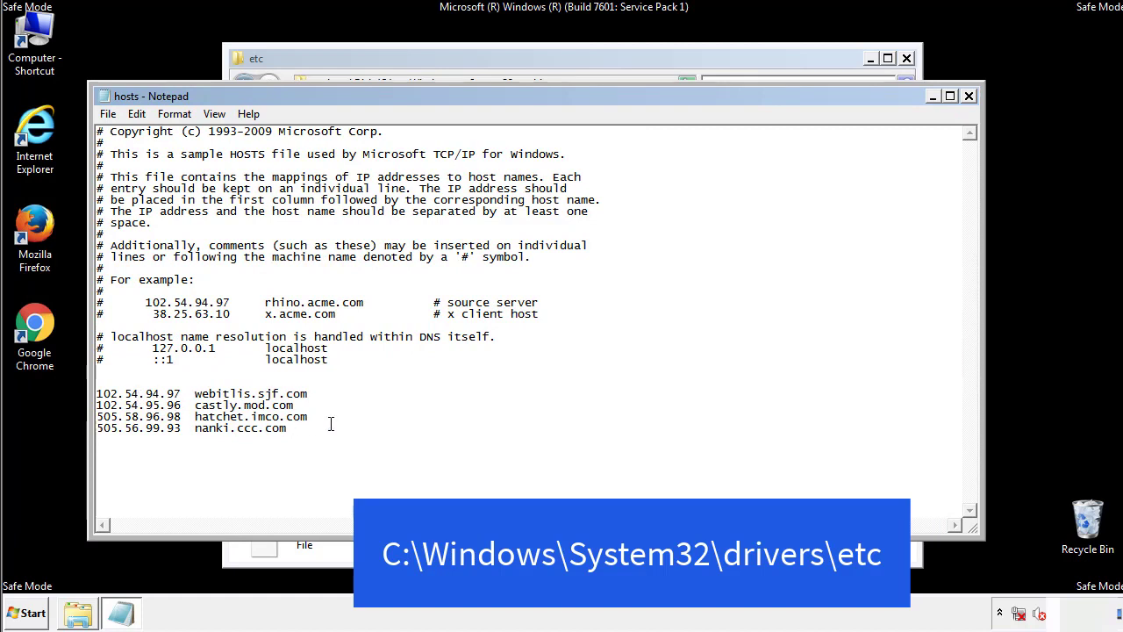
Delete the four host entries from webitlis.sjf.com to nanki.ccc.com below the localhost lines, save the hosts file, and close the etc folder.
drag(314, 430, 119, 392)
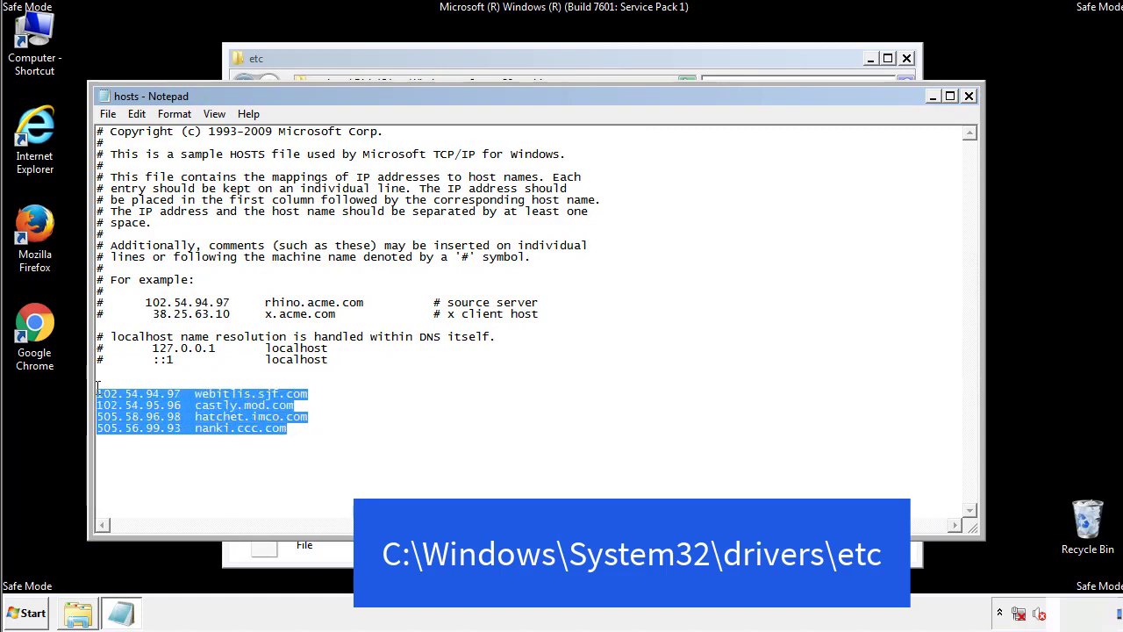
key(Delete)
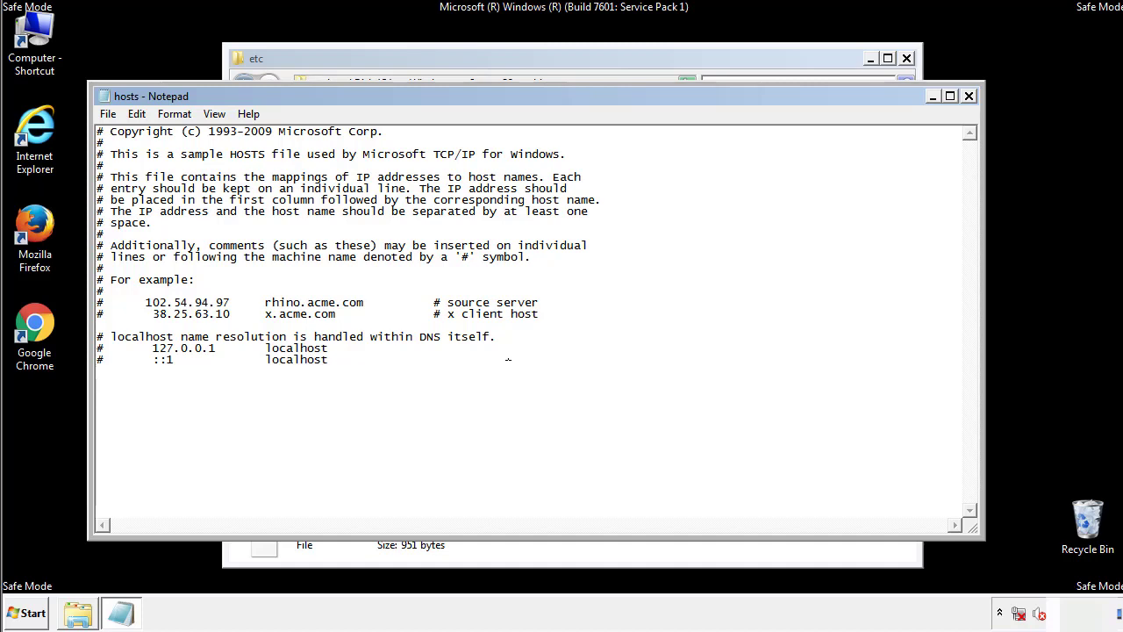
click(968, 96)
click(494, 320)
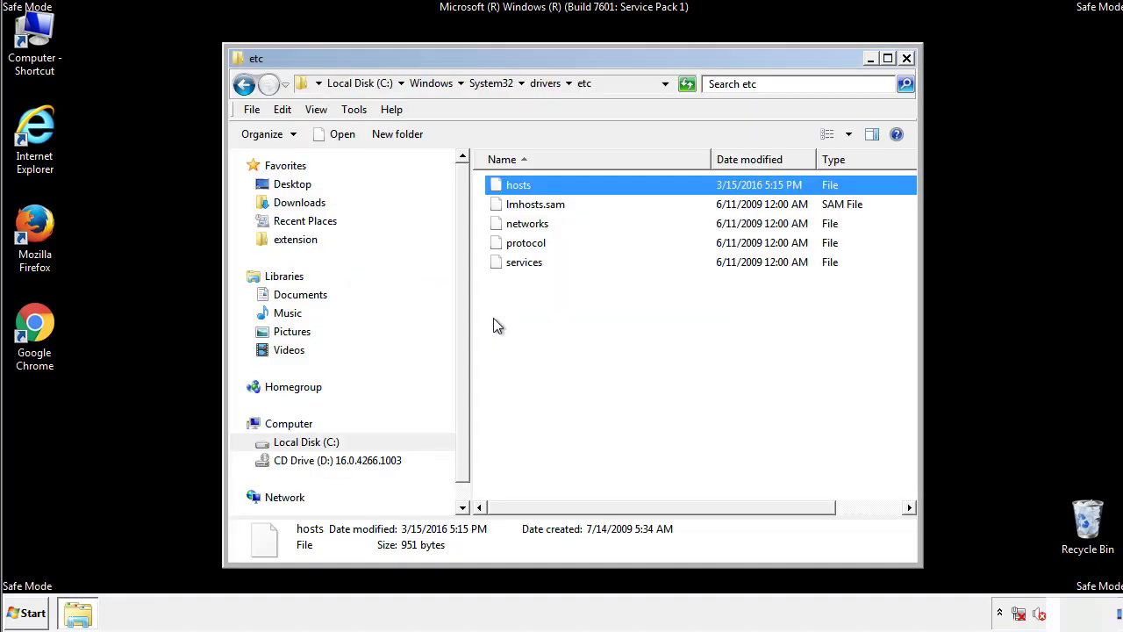
click(493, 319)
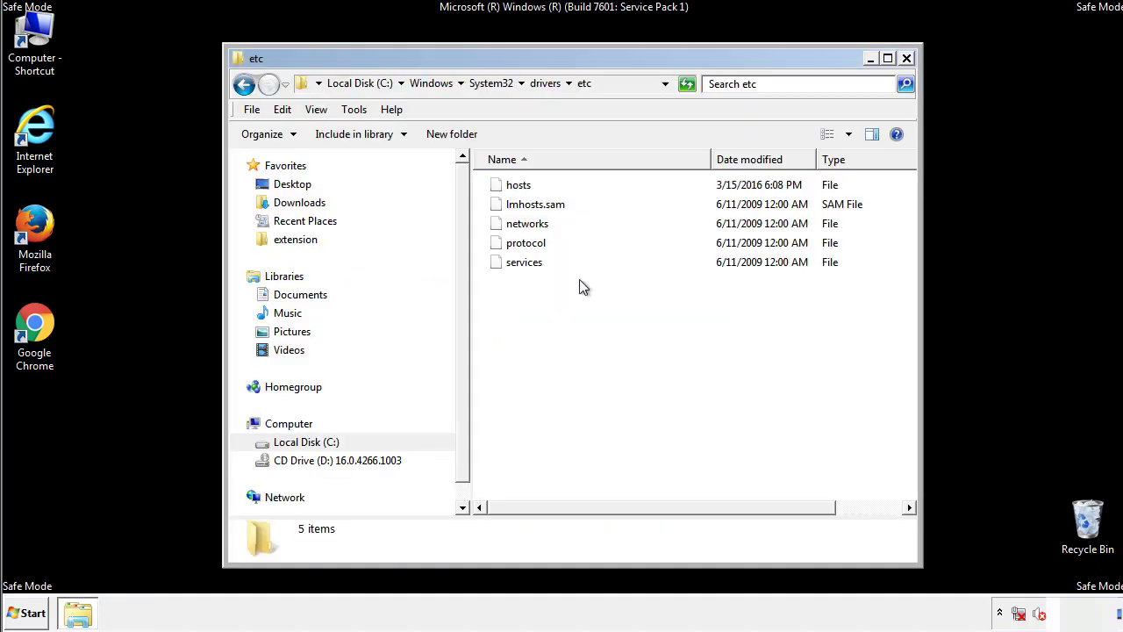
click(907, 59)
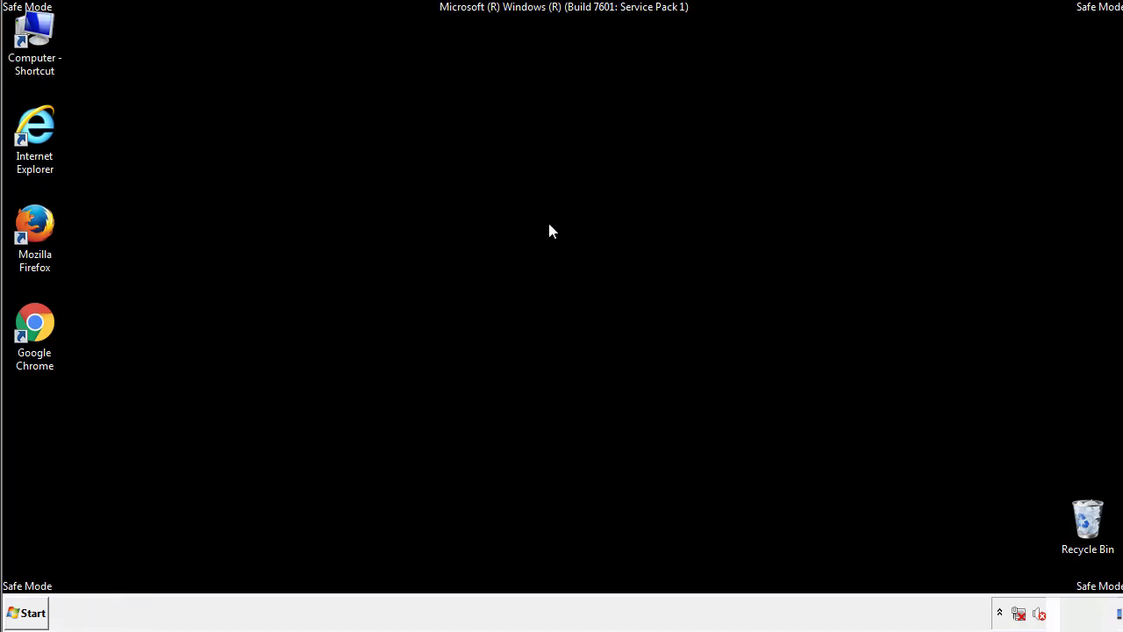
Open the current user's Startup programs folder in a file window.
click(26, 612)
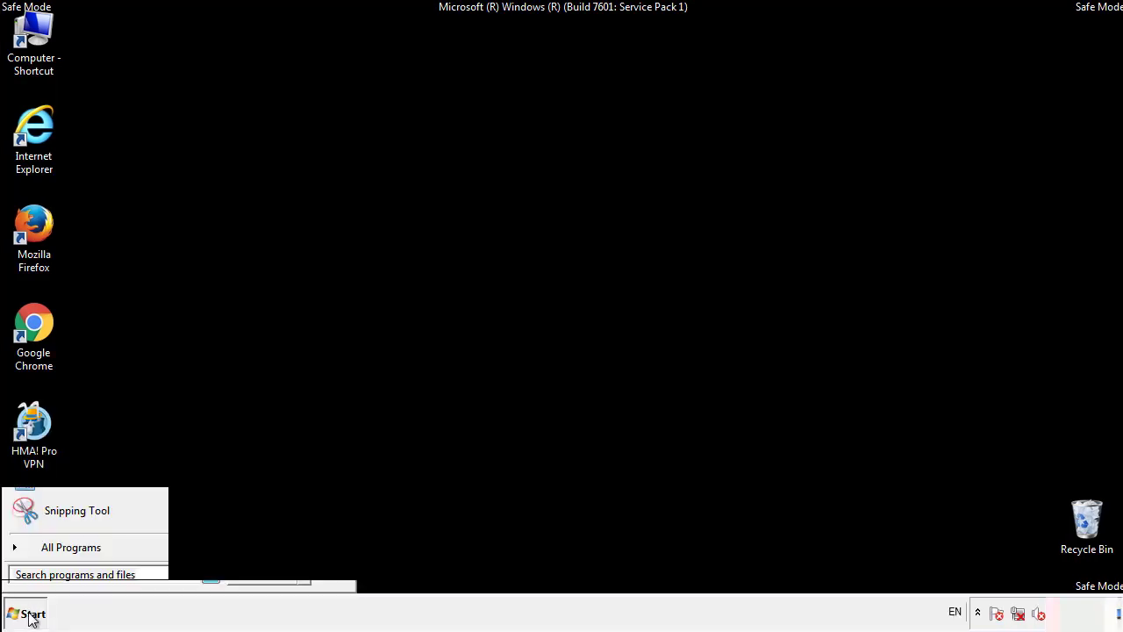
click(50, 553)
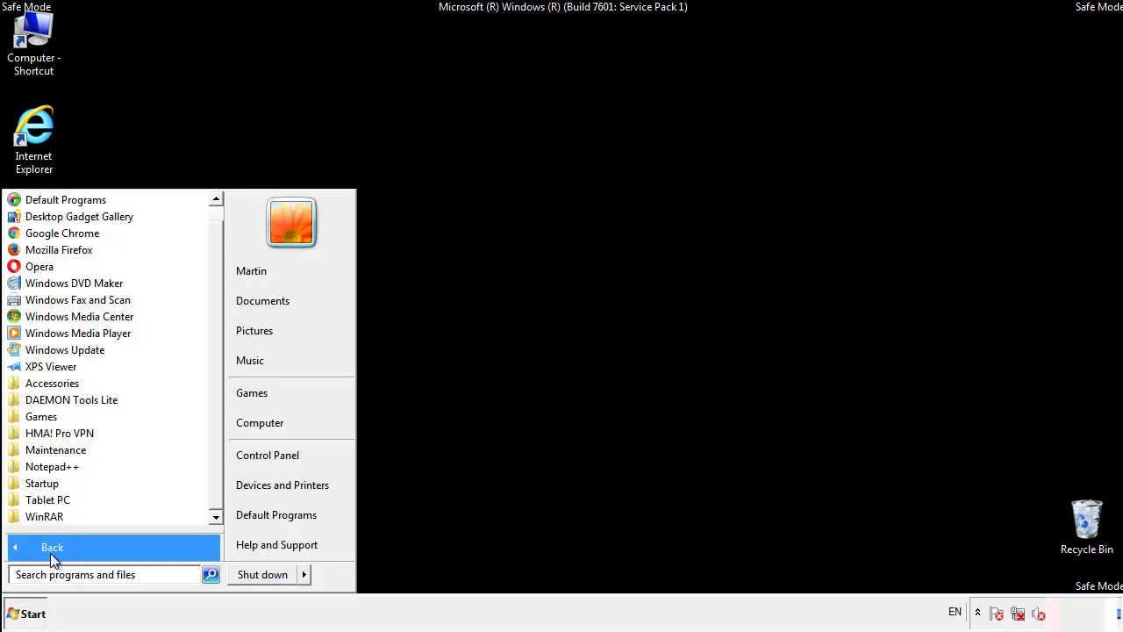
right_click(43, 480)
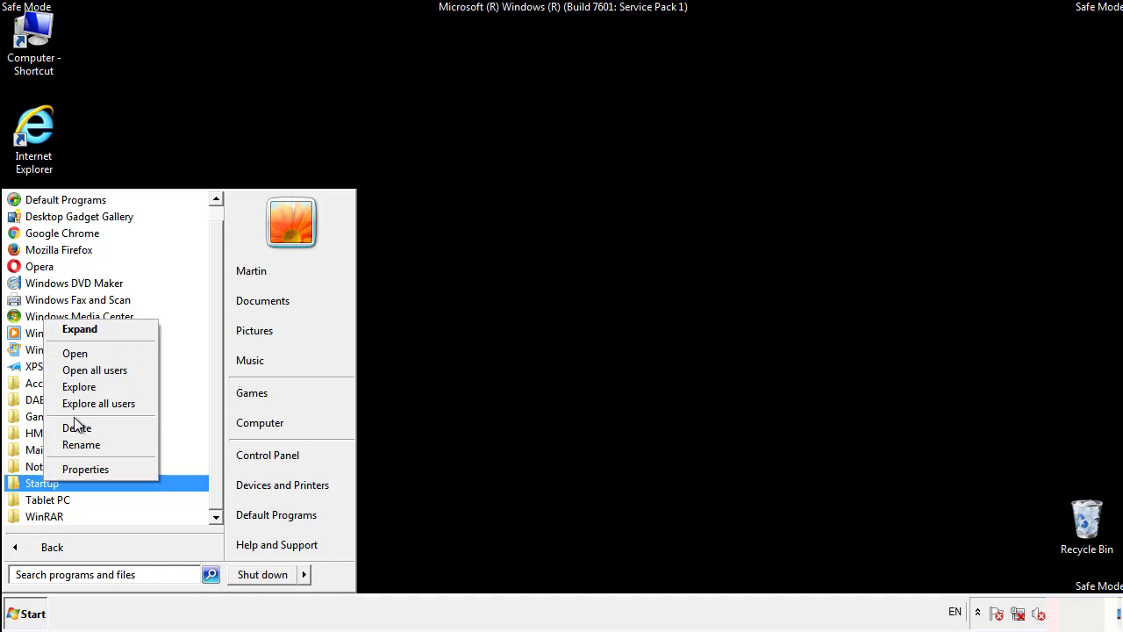
click(84, 352)
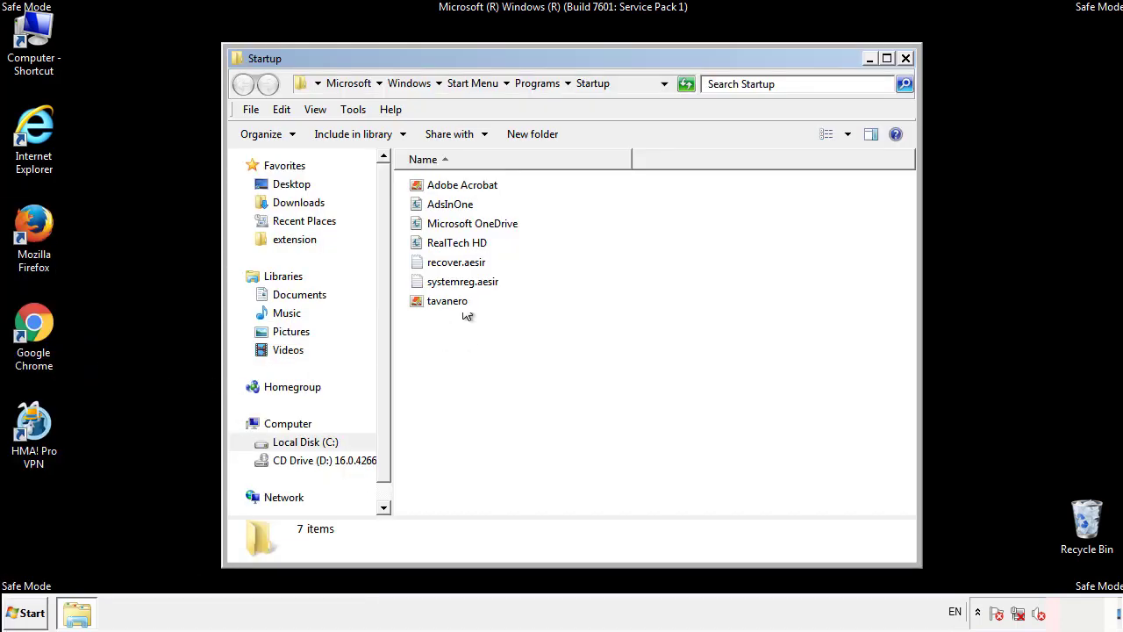
Delete AdsInOne, recover.aesir, systemreg.aesir and tavanero from the Startup folder and close the folder window.
click(459, 208)
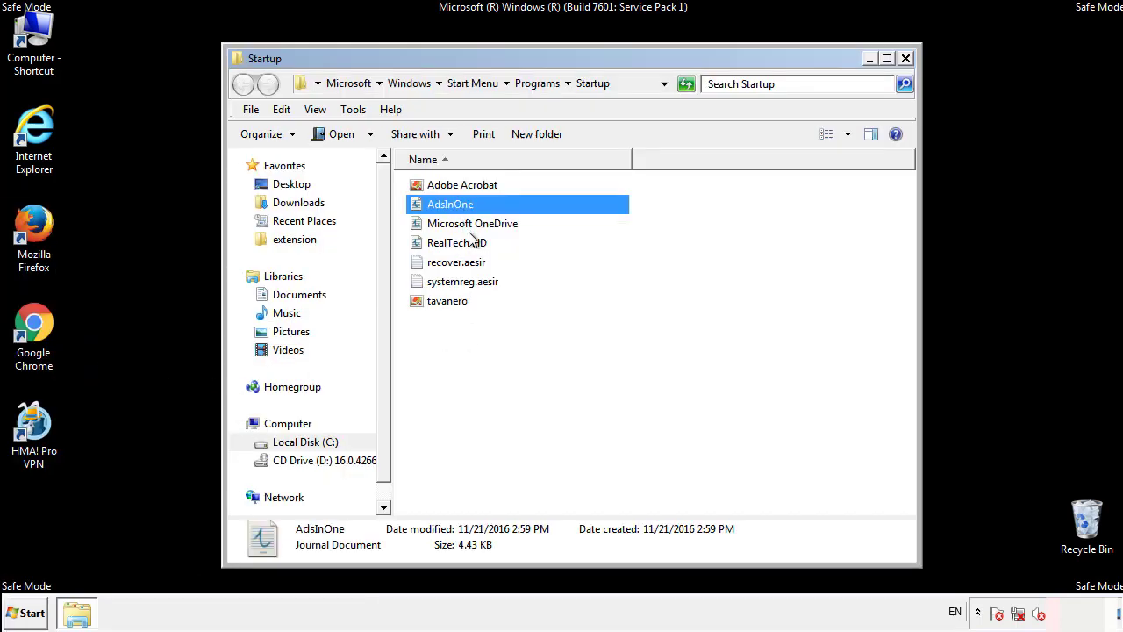
ctrl+click(456, 266)
ctrl+click(466, 281)
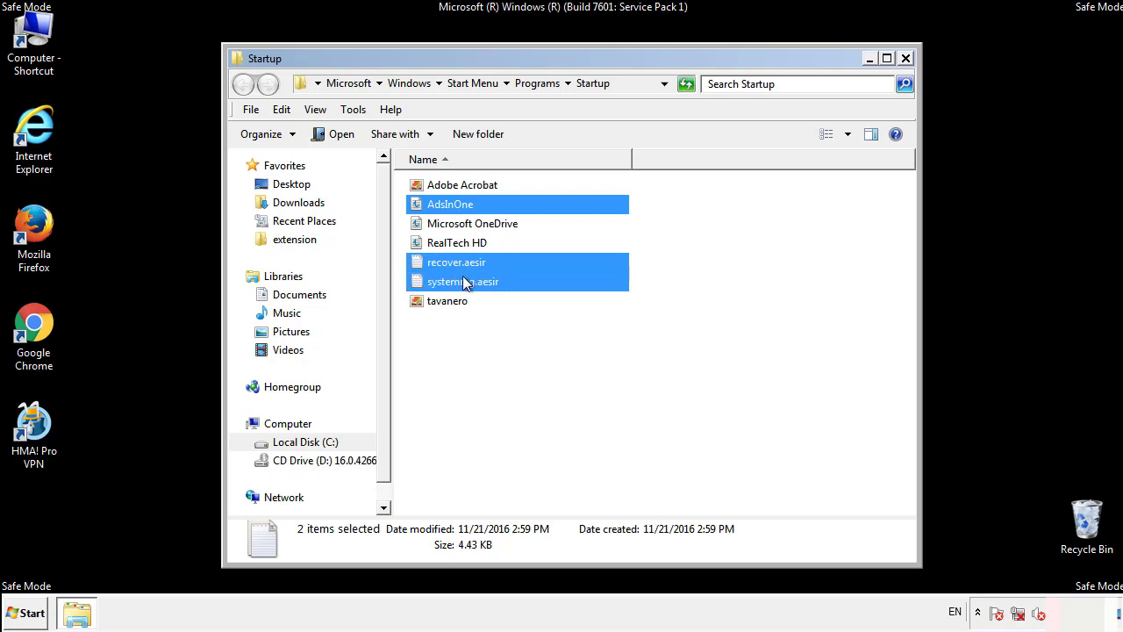
ctrl+click(448, 300)
right_click(444, 302)
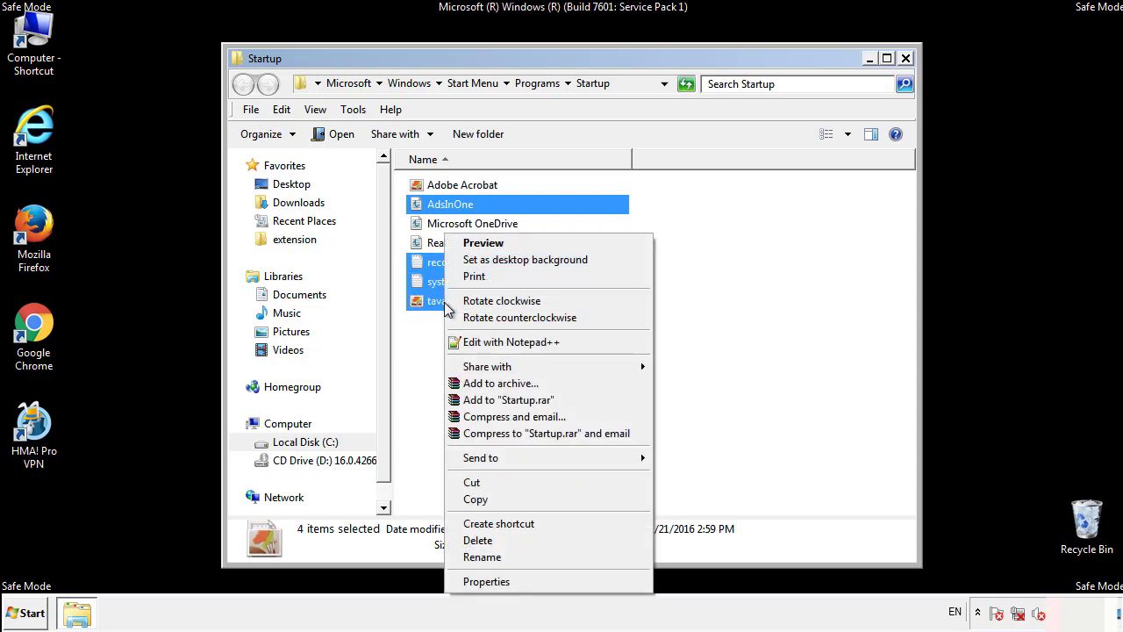
click(478, 540)
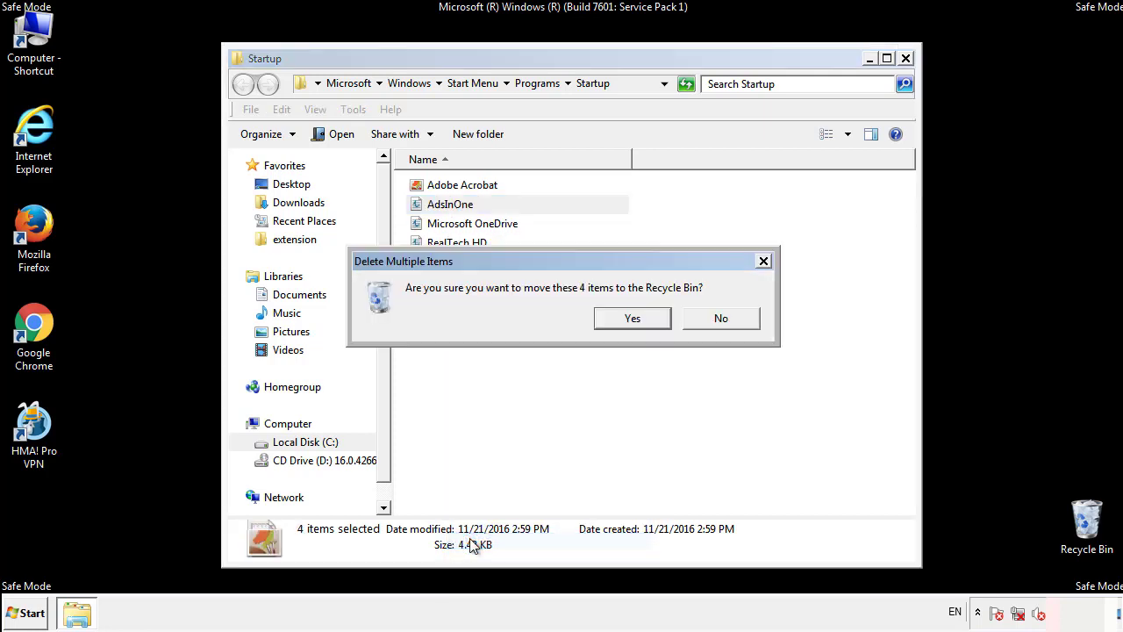
click(619, 320)
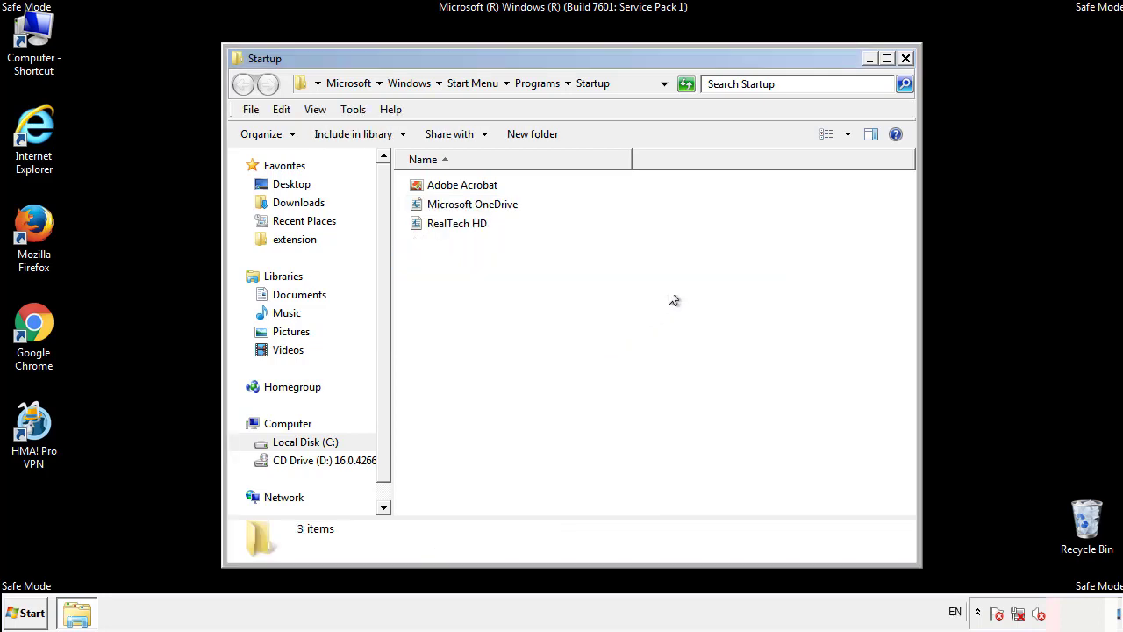
click(907, 57)
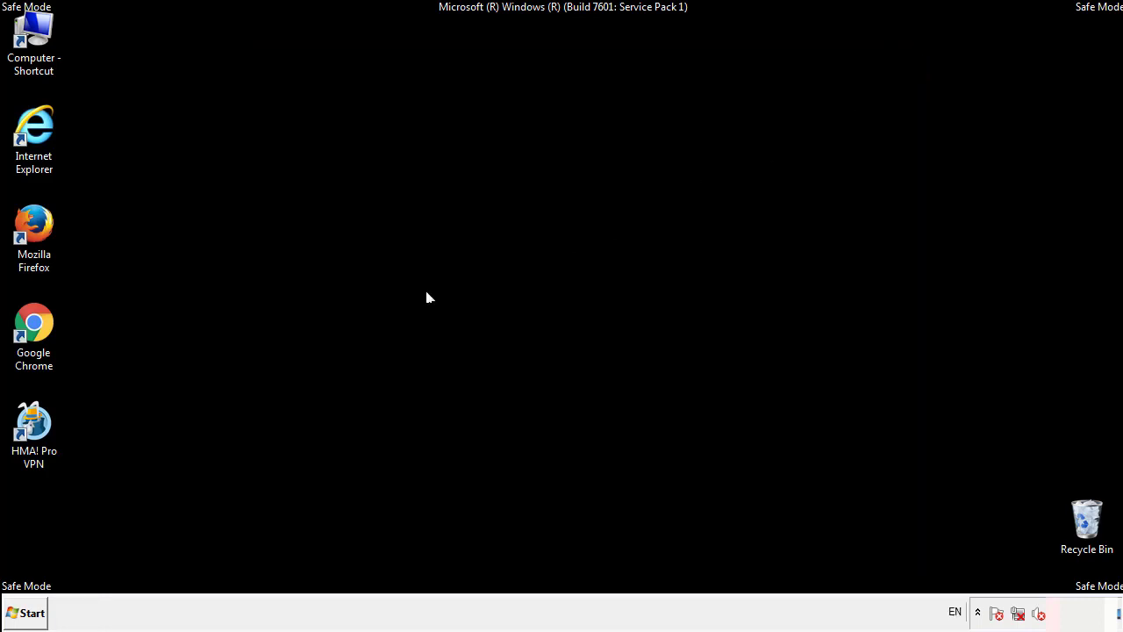
Search the Start menu for regedit and launch the Registry Editor.
click(27, 614)
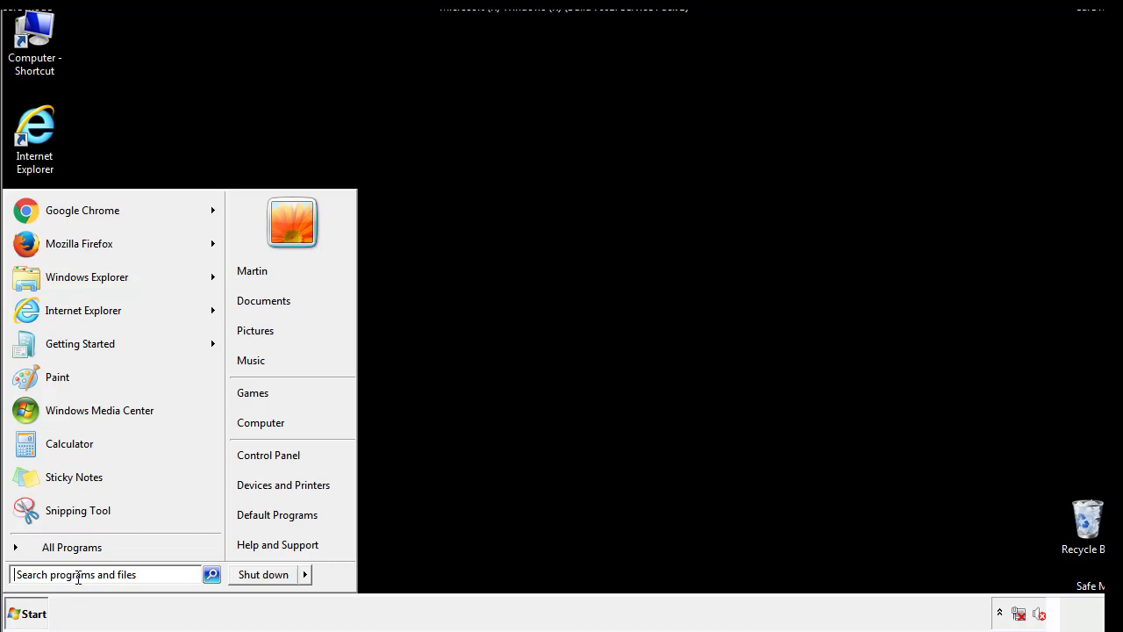
text(reged)
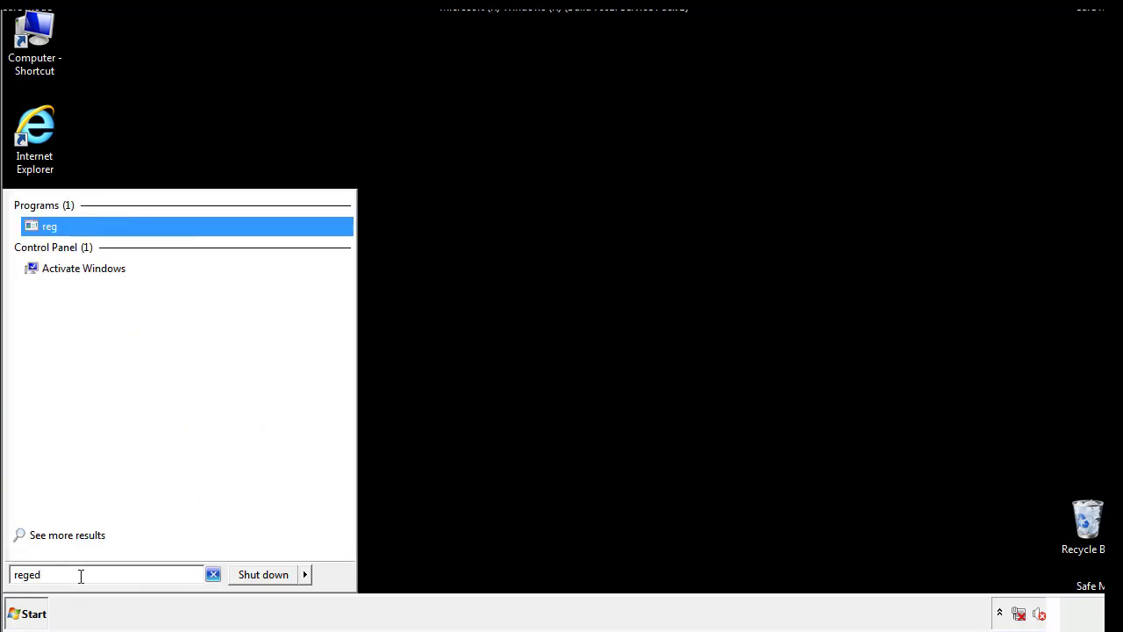
text(it)
key(Return)
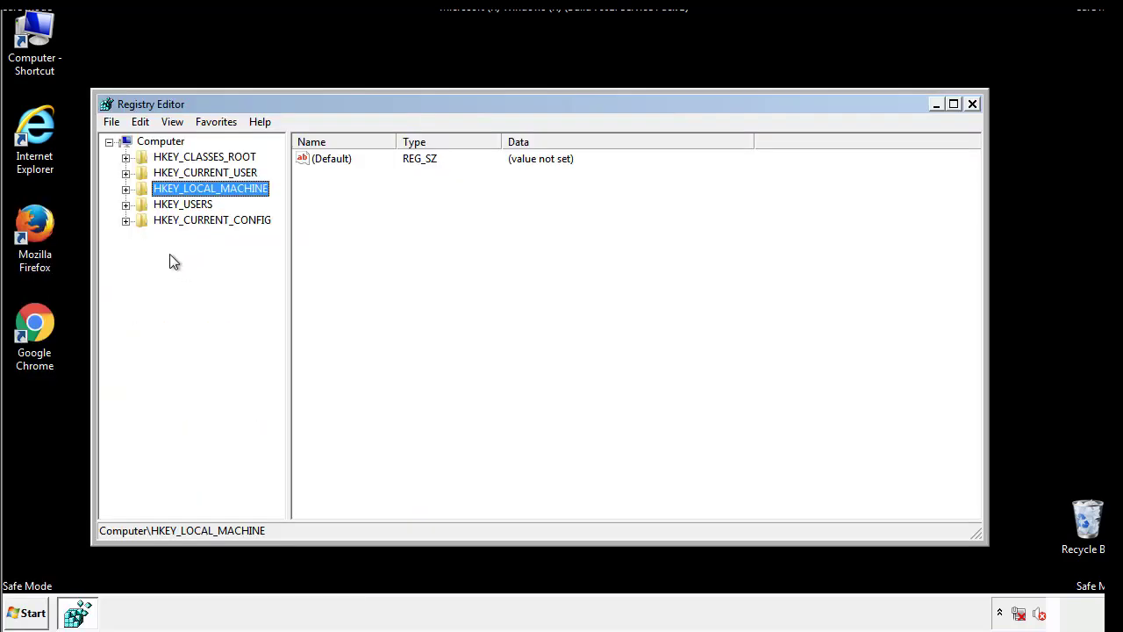
Browse the registry to HKEY_LOCAL_MACHINE\SOFTWARE\Microsoft\Windows\CurrentVersion\Run and display the Run key's values.
click(125, 189)
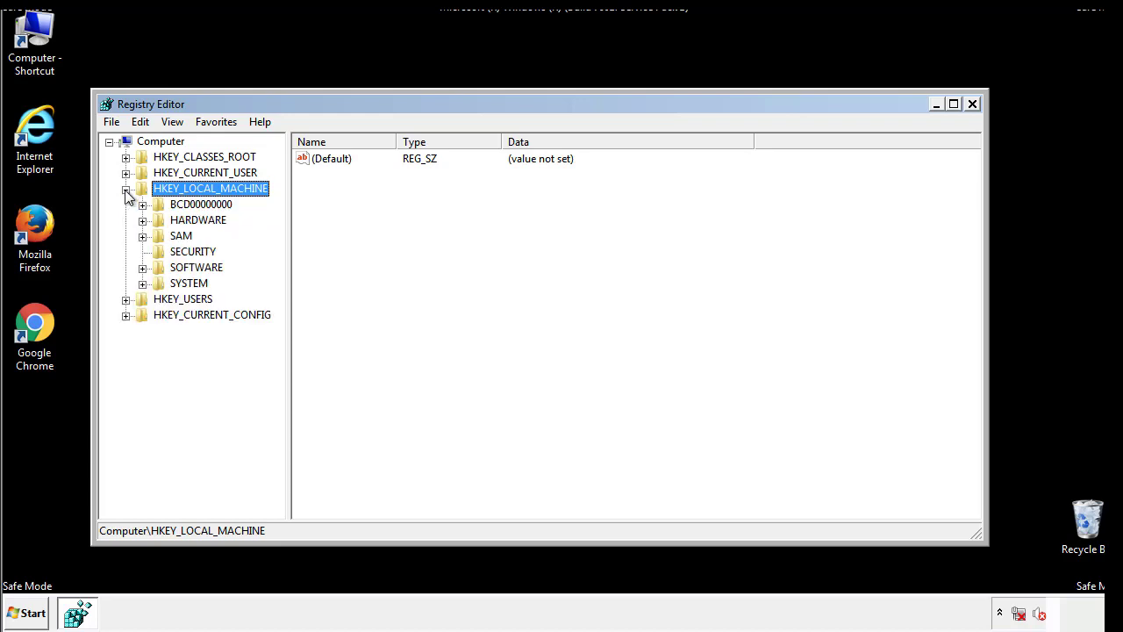
click(141, 267)
scroll(277, 263, down, 1)
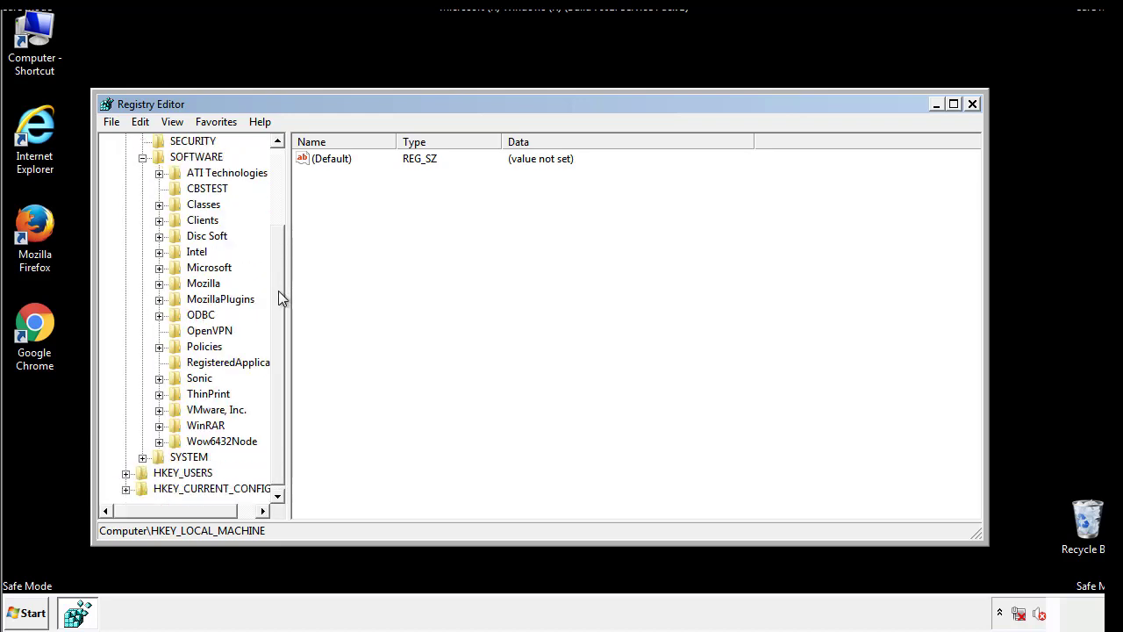
click(159, 268)
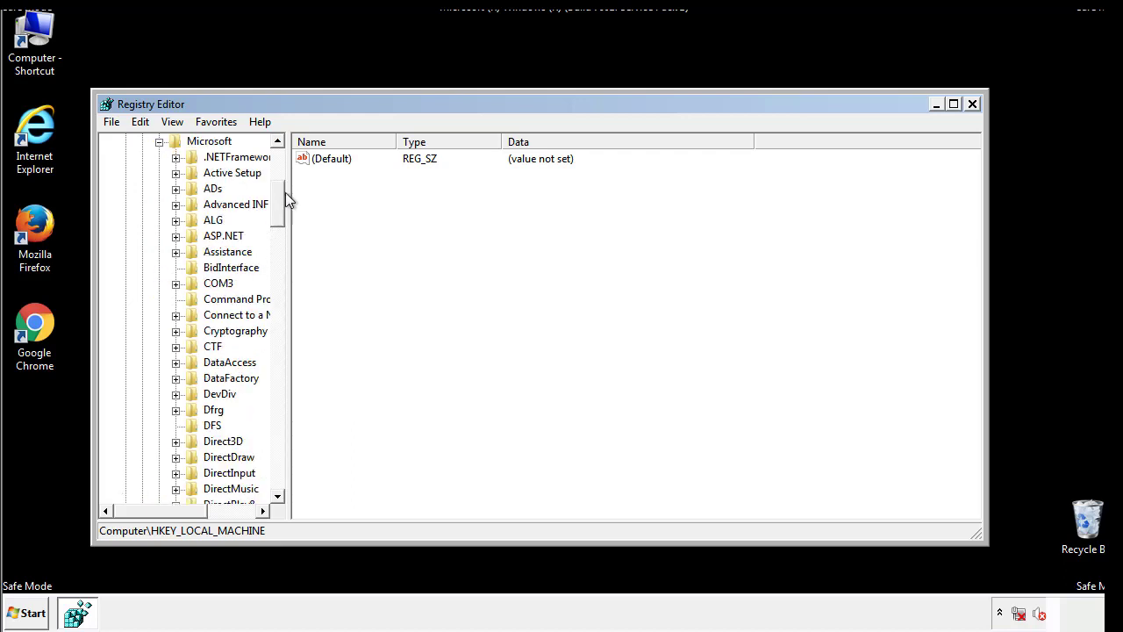
mouse_move(278, 220)
mouse_down()
mouse_move(279, 461)
mouse_move(279, 450)
mouse_up()
click(176, 268)
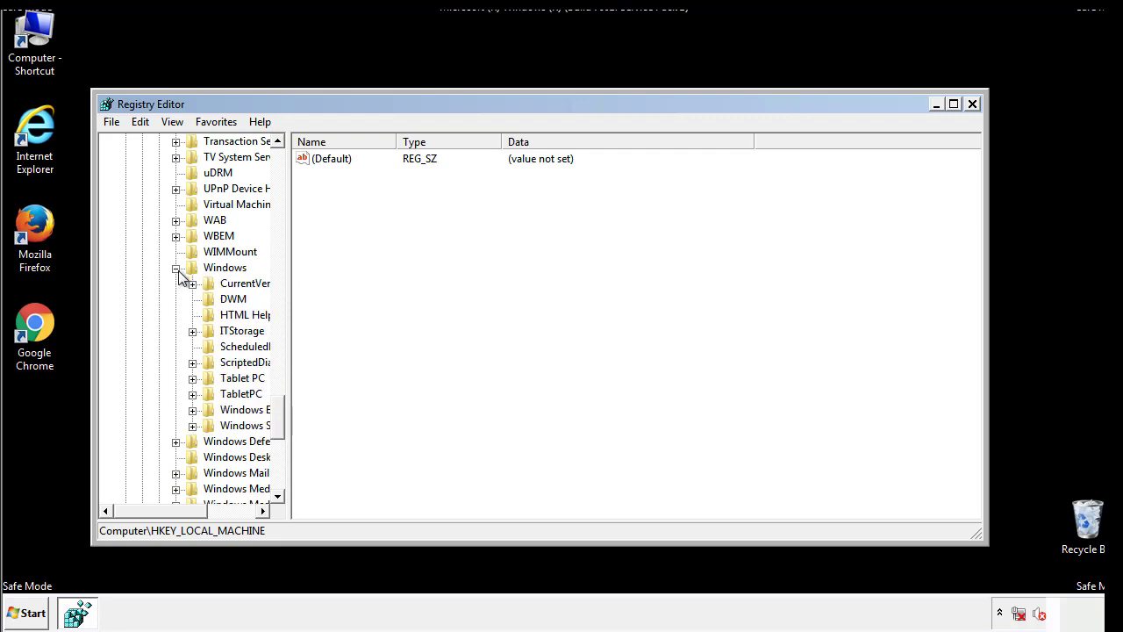
drag(153, 511, 179, 515)
click(144, 283)
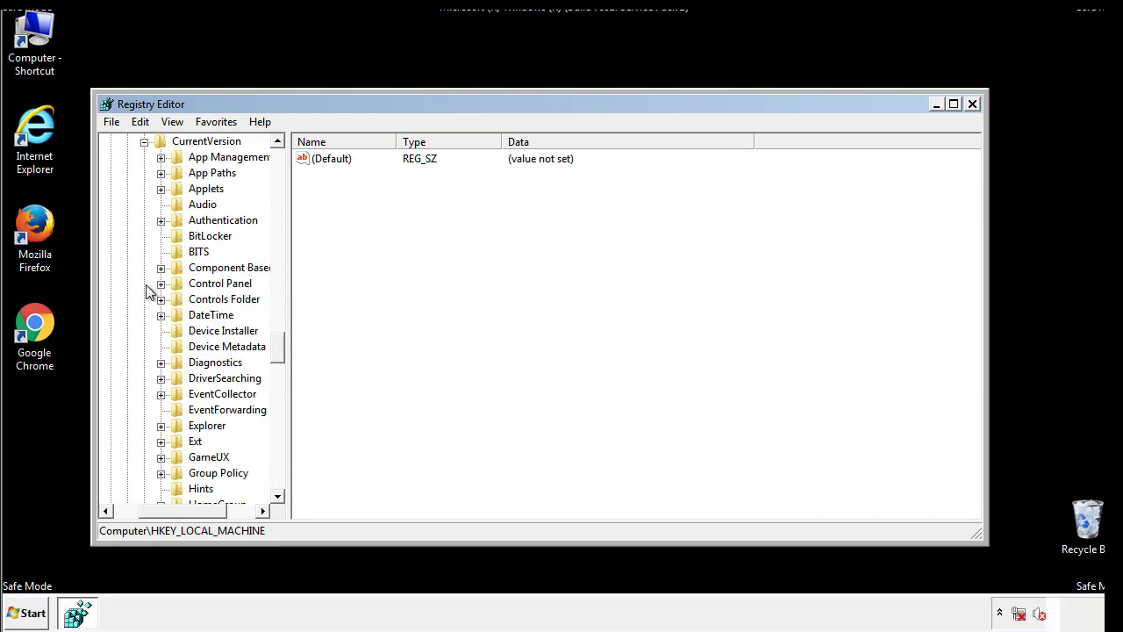
drag(280, 351, 281, 400)
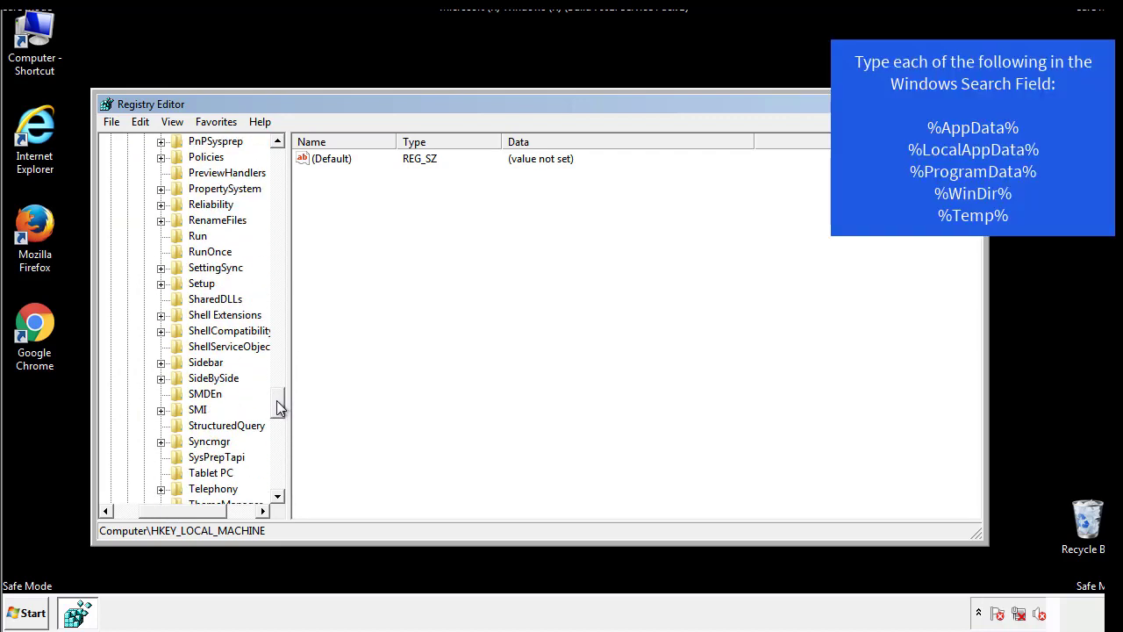
click(185, 237)
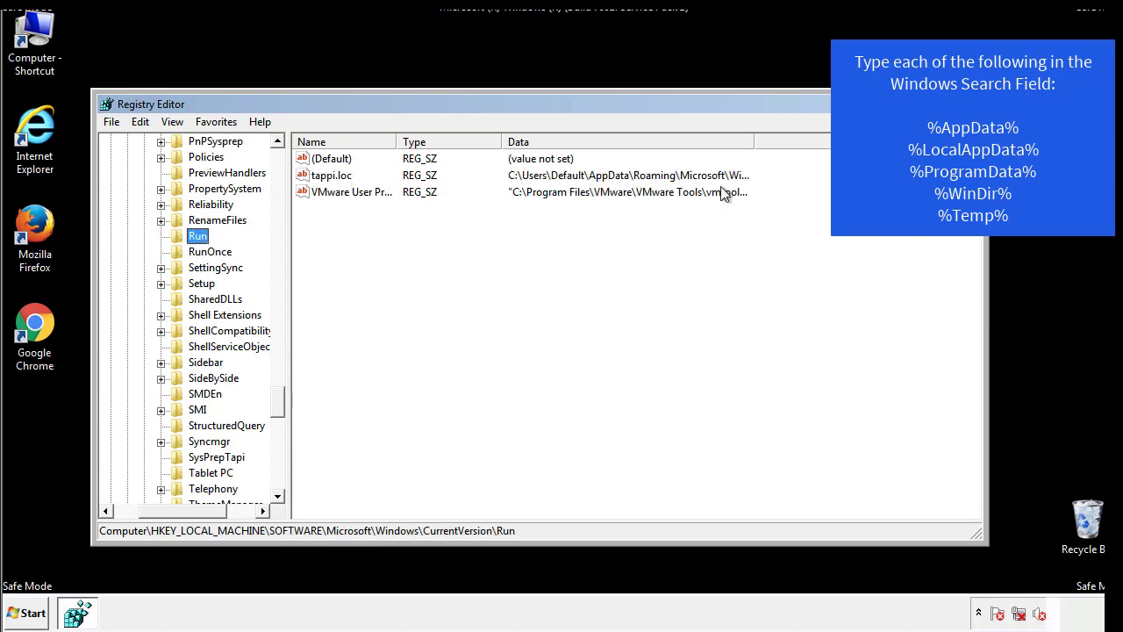
Permanently delete the tappi.loc value from the HKEY_LOCAL_MACHINE Run key.
click(331, 179)
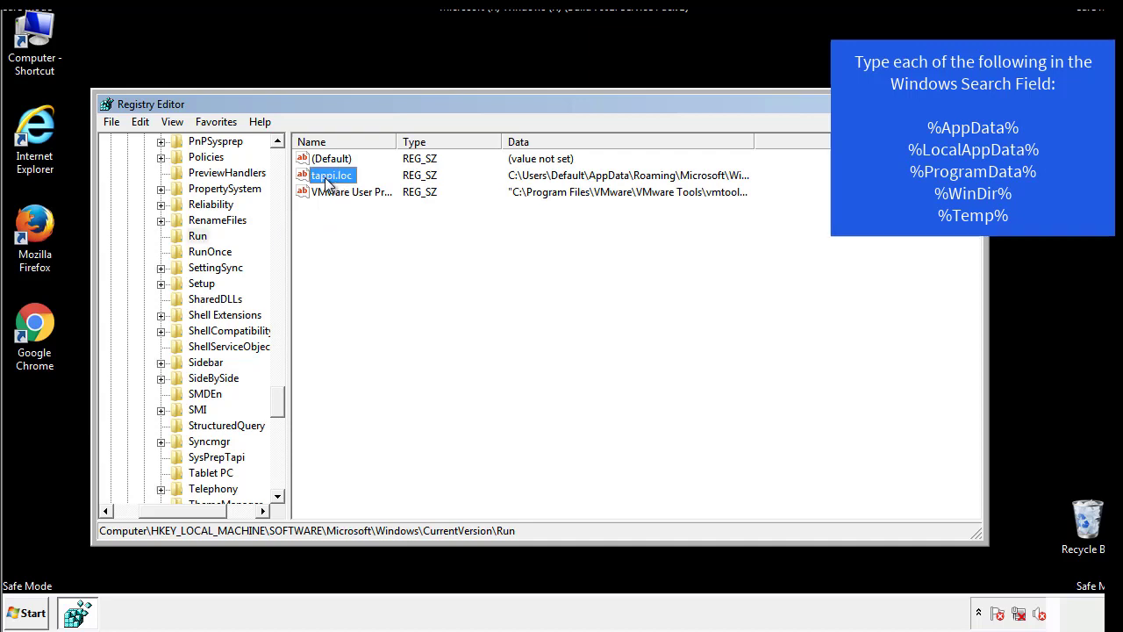
right_click(325, 176)
click(352, 229)
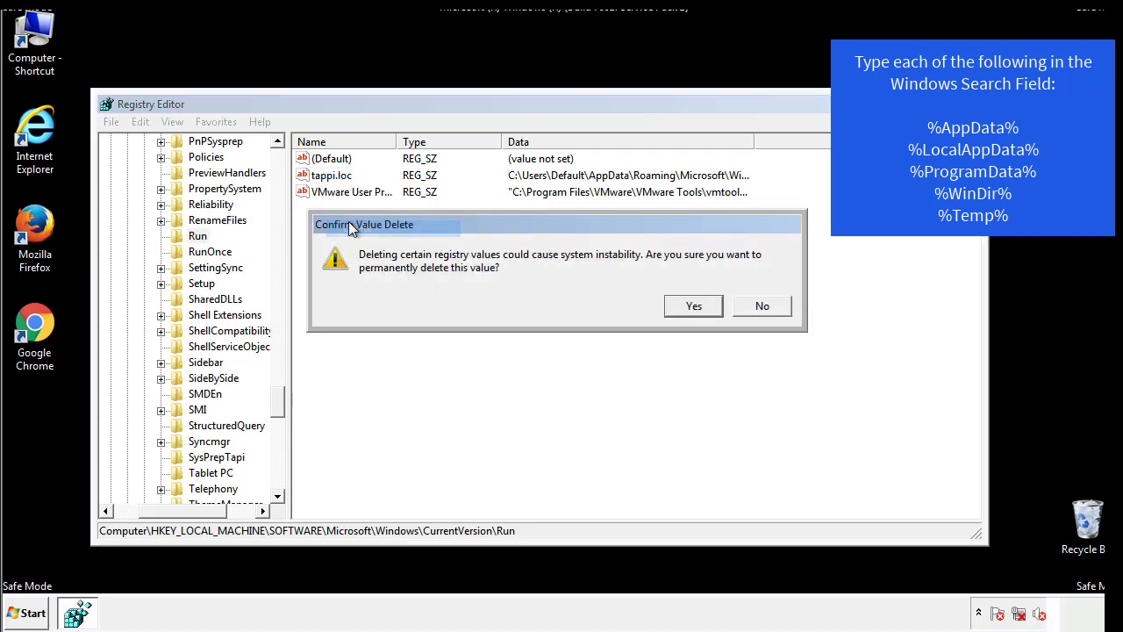
click(683, 308)
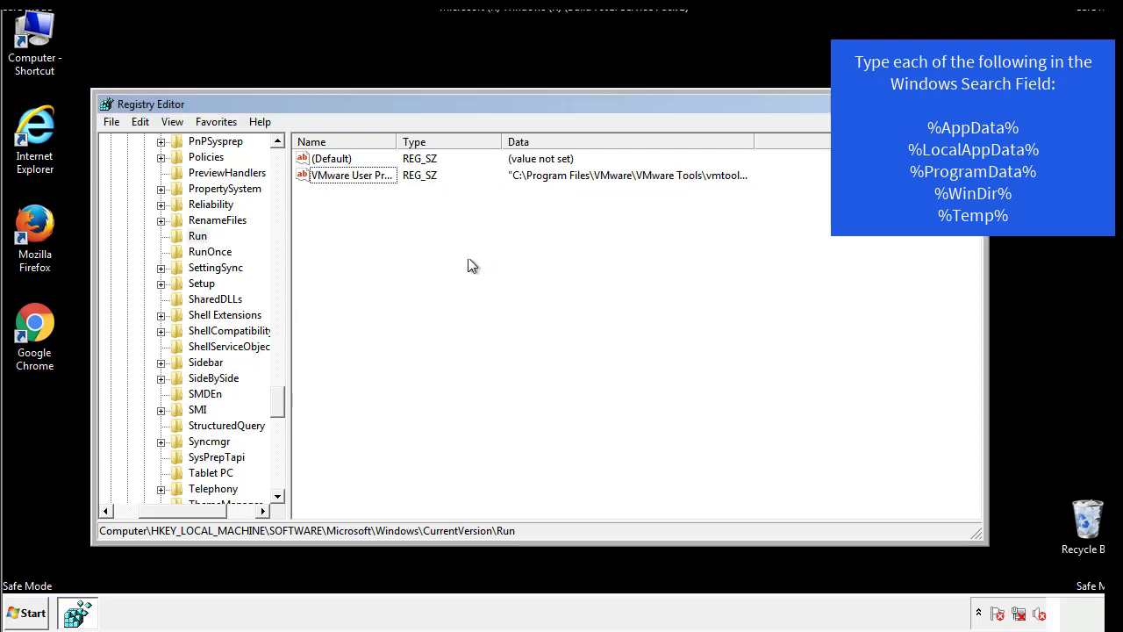
Return to the start of the registry tree and collapse the HKEY_LOCAL_MACHINE branch.
drag(276, 395, 277, 480)
drag(211, 500, 136, 522)
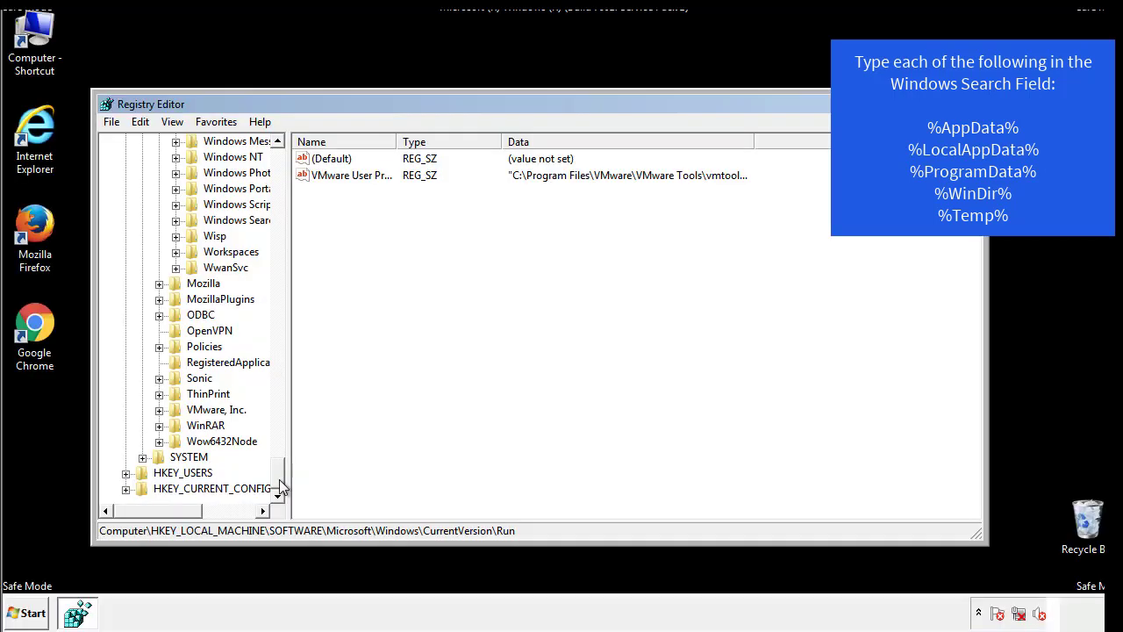
drag(277, 483, 286, 166)
click(126, 189)
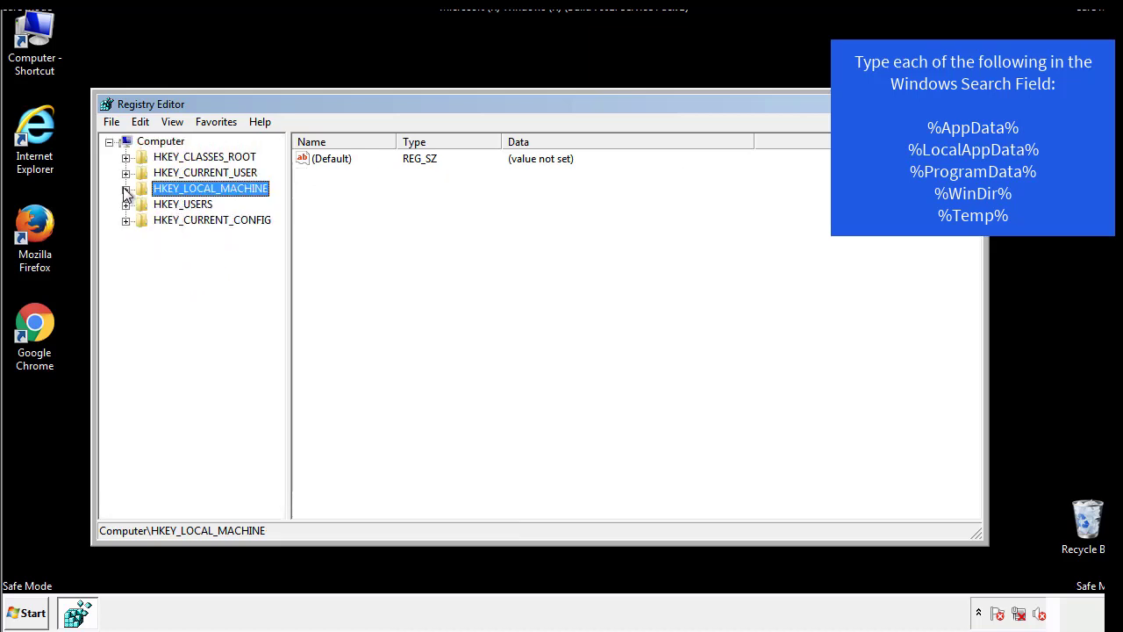
Open HKEY_CURRENT_USER\Software\Microsoft\Windows\CurrentVersion\Run and check its values for suspicious startup entries.
click(126, 173)
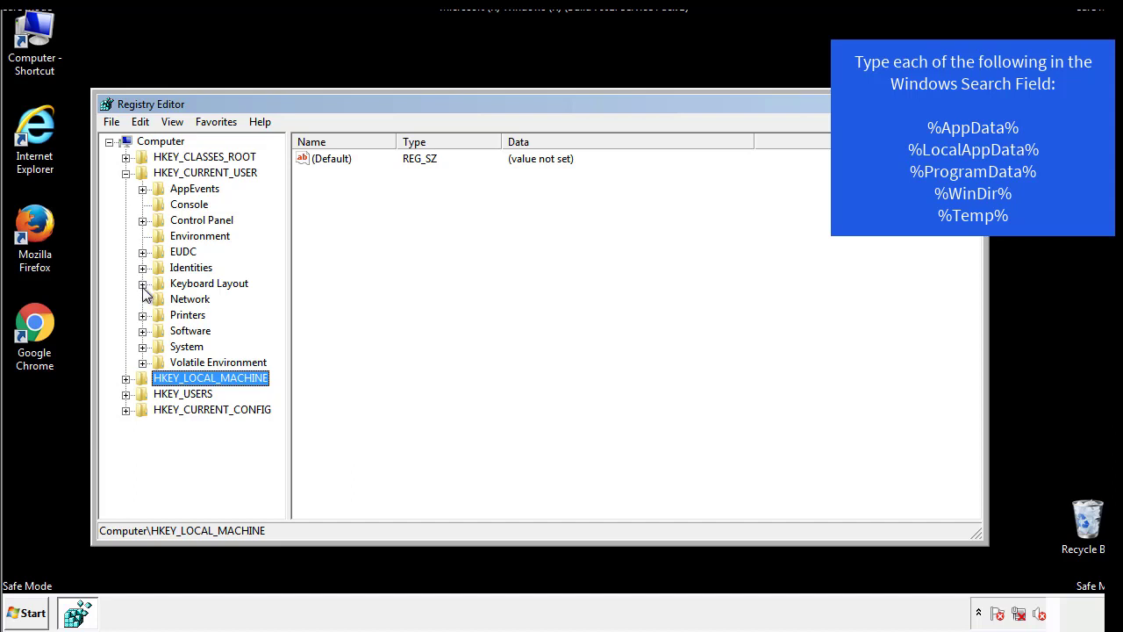
click(142, 332)
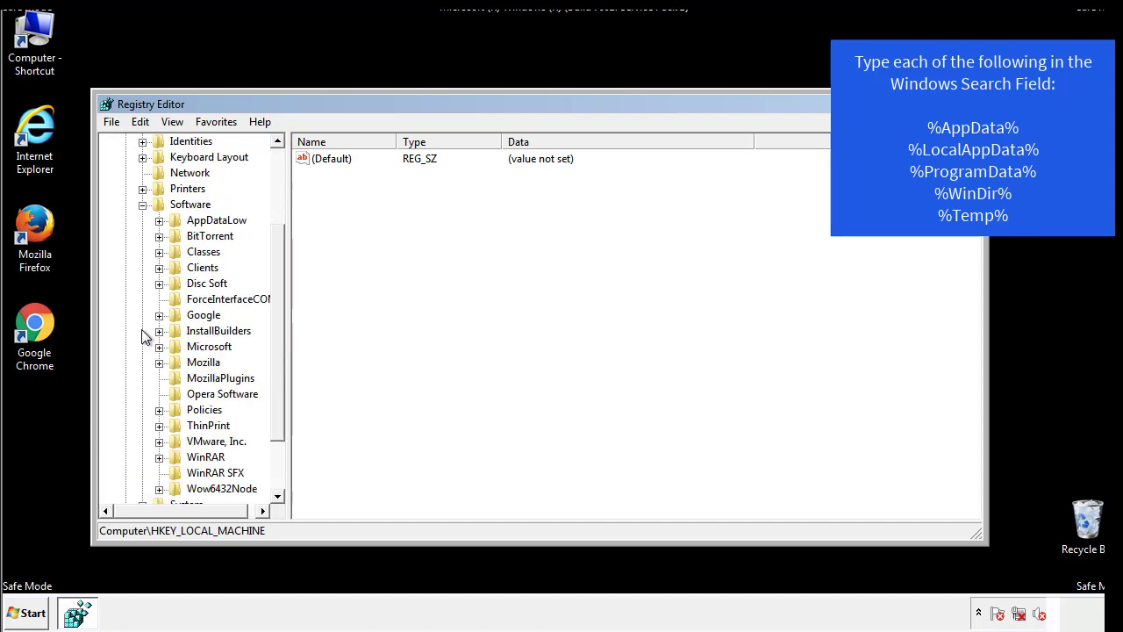
drag(275, 320, 275, 335)
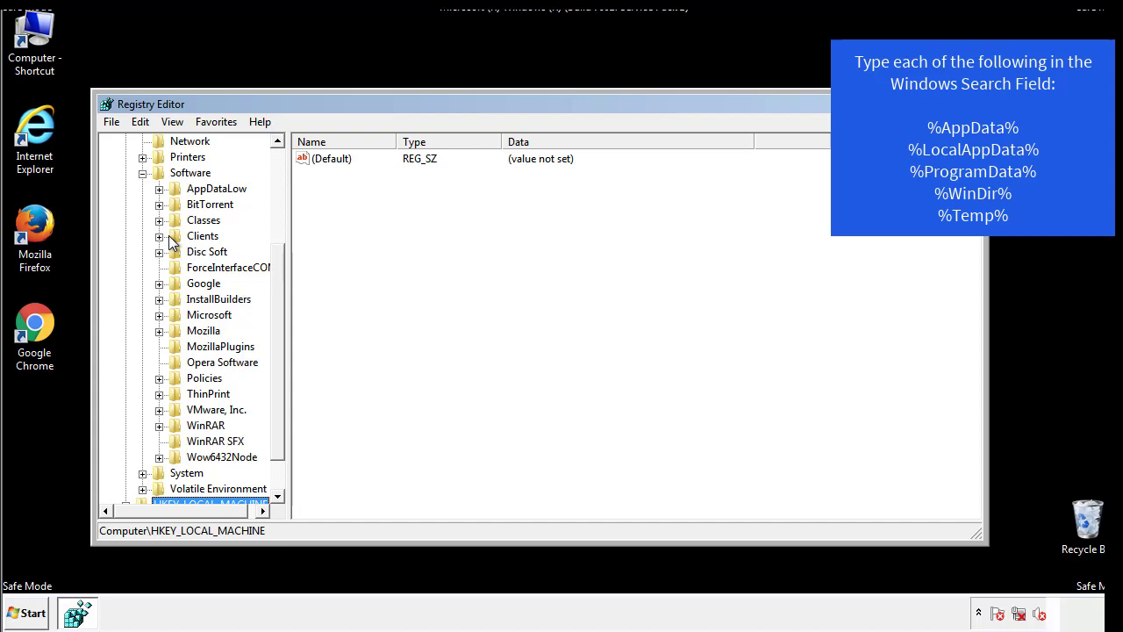
click(159, 316)
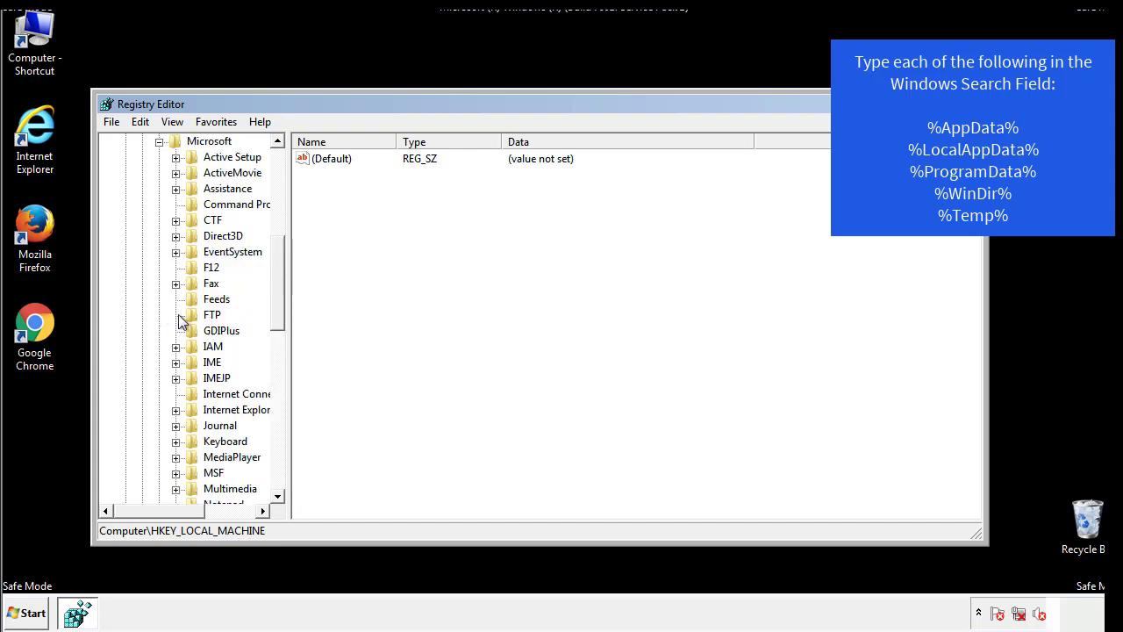
drag(275, 256, 276, 365)
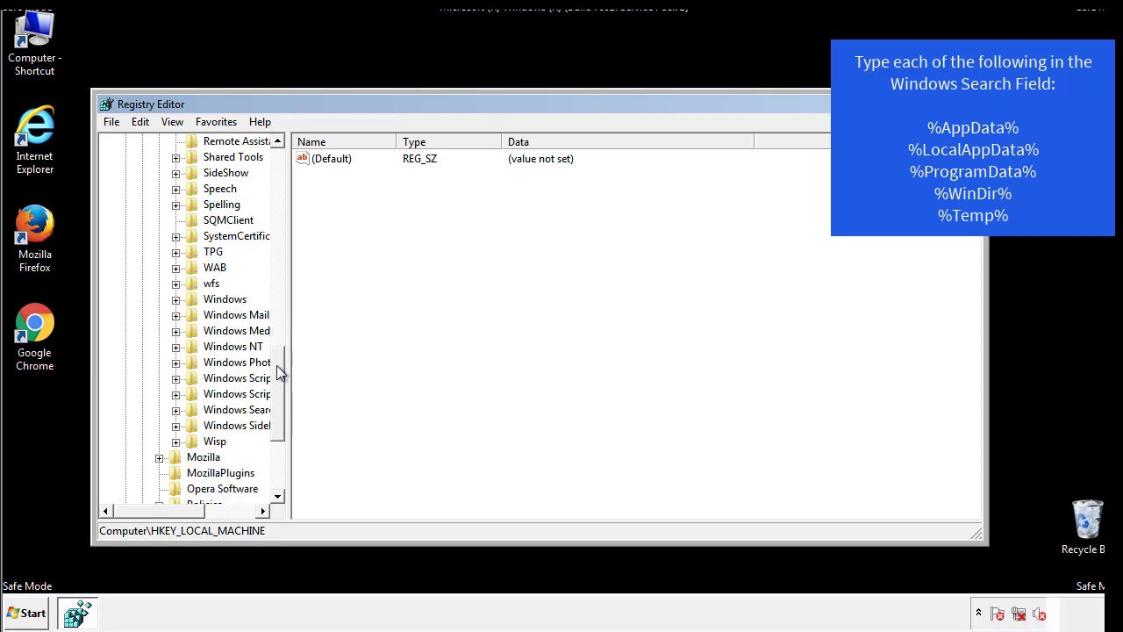
click(176, 300)
click(192, 315)
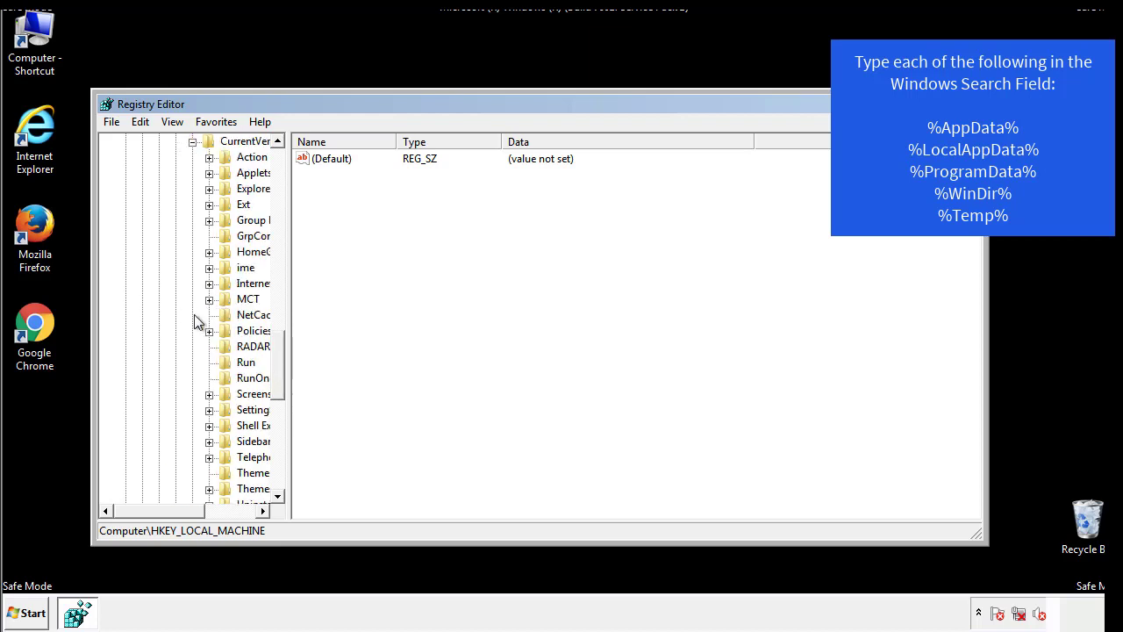
drag(169, 512, 198, 510)
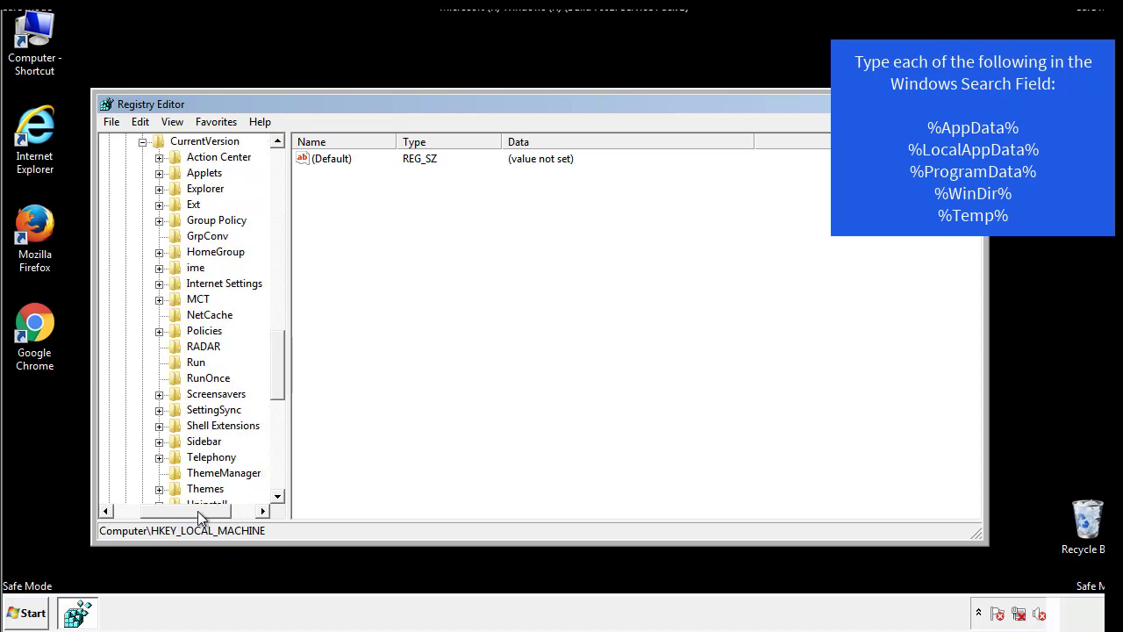
click(193, 360)
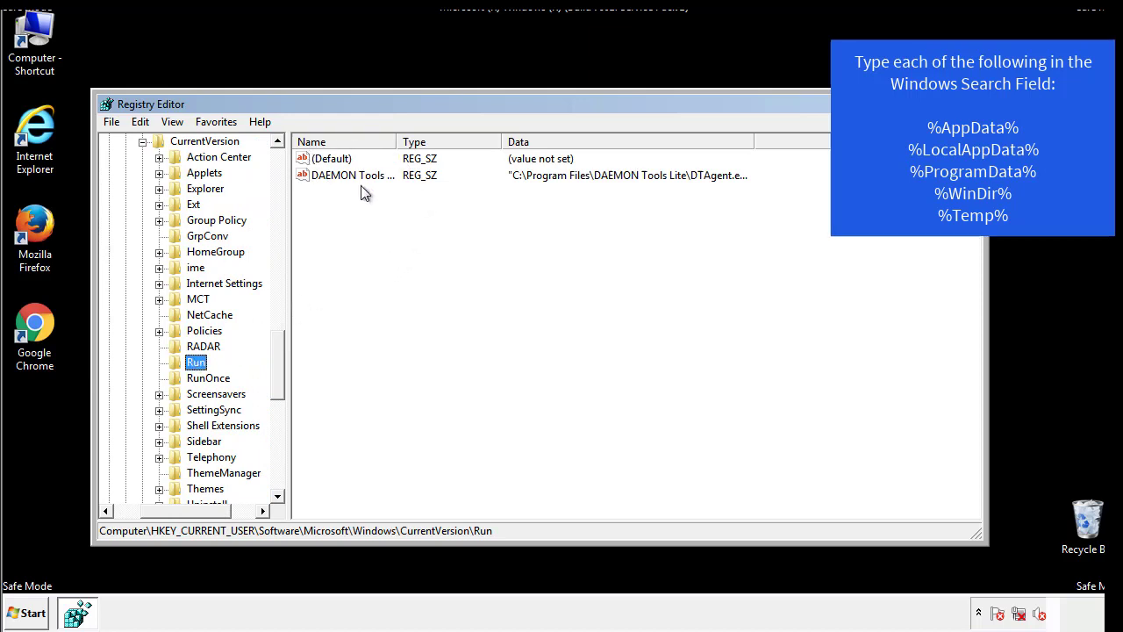
click(483, 205)
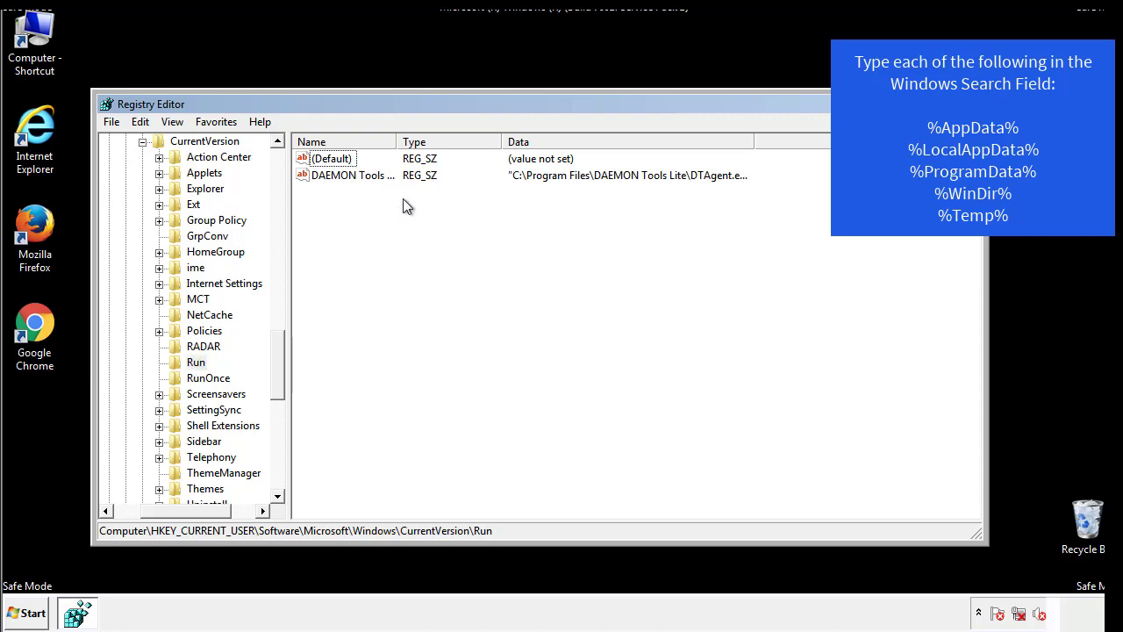
Collapse the Windows key under HKEY_CURRENT_USER\Software\Microsoft and return to the start of the registry tree.
drag(186, 508, 164, 509)
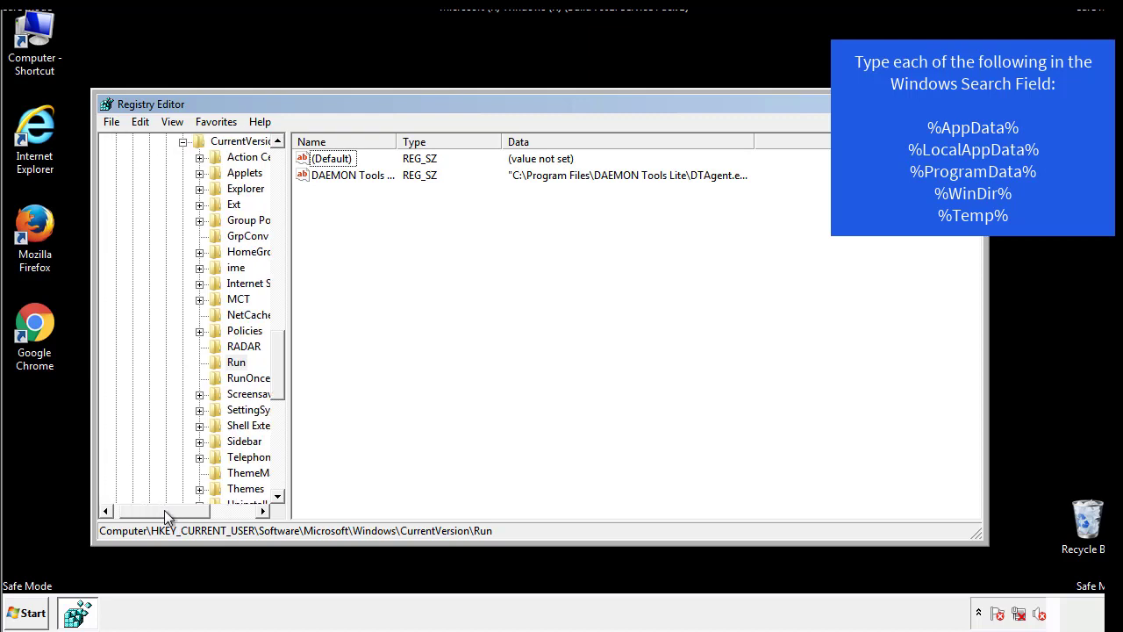
drag(285, 380, 277, 366)
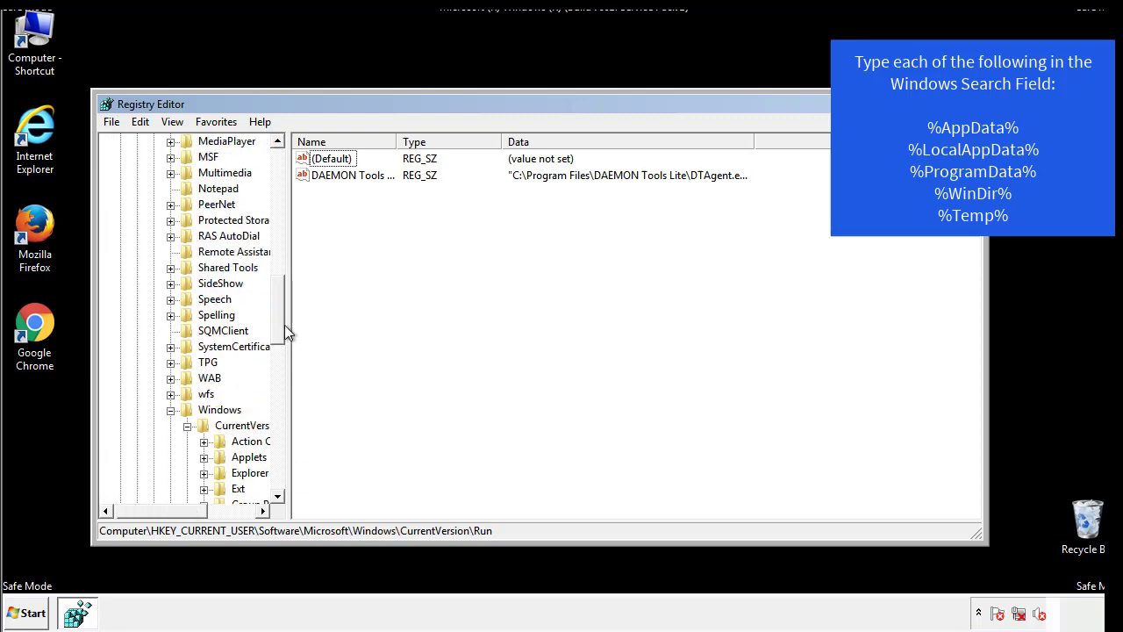
click(170, 410)
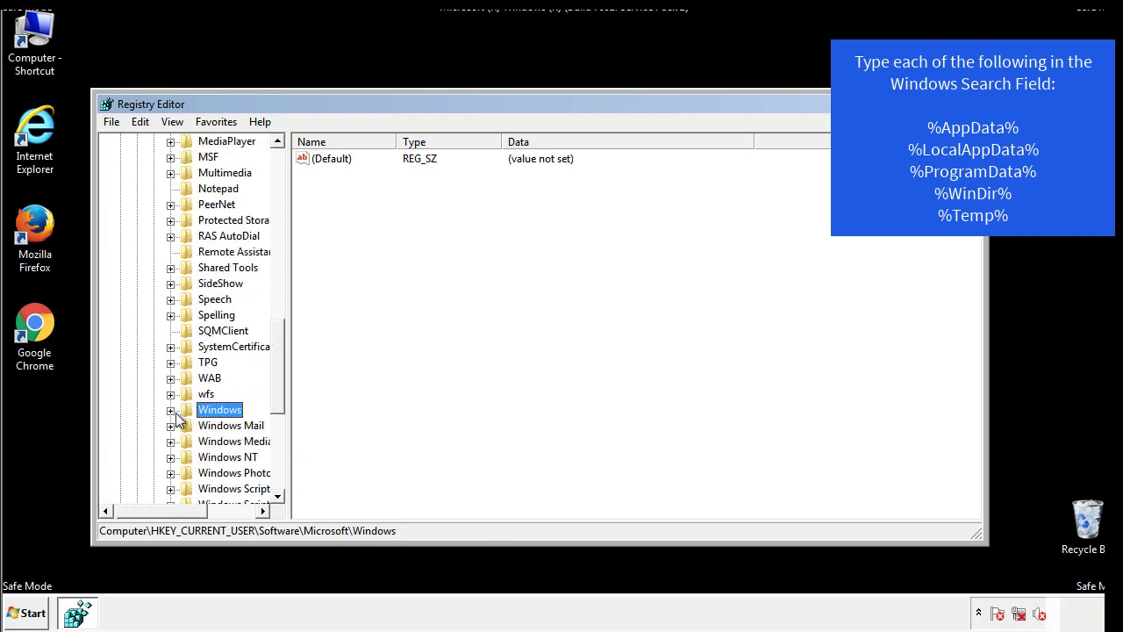
drag(282, 391, 282, 216)
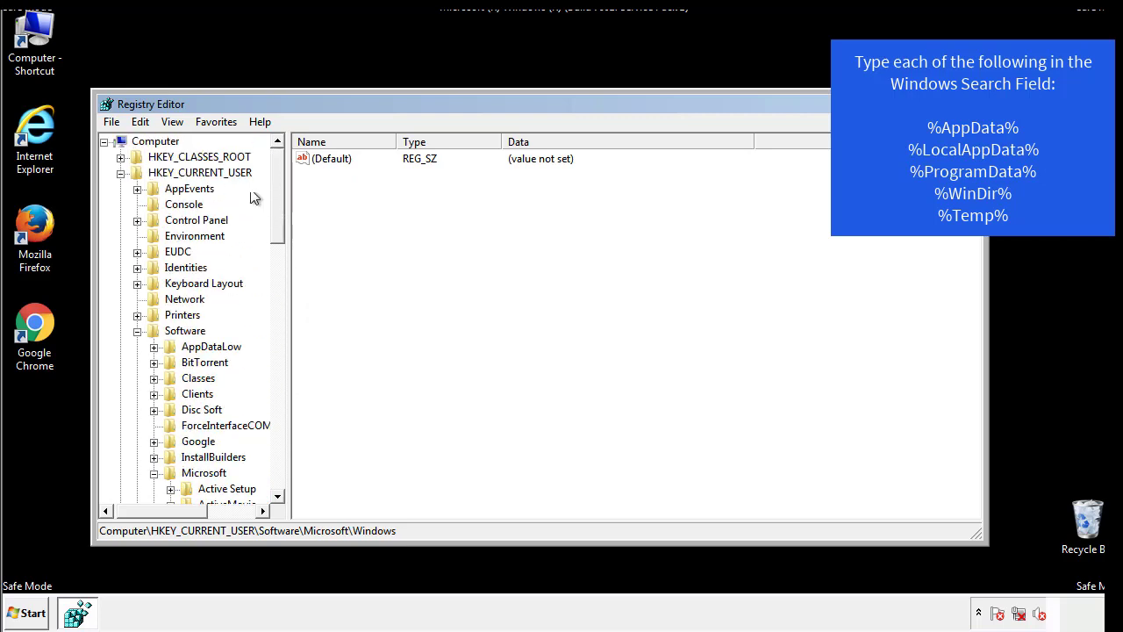
Search the registry keys, values and data for %temp%.
click(142, 123)
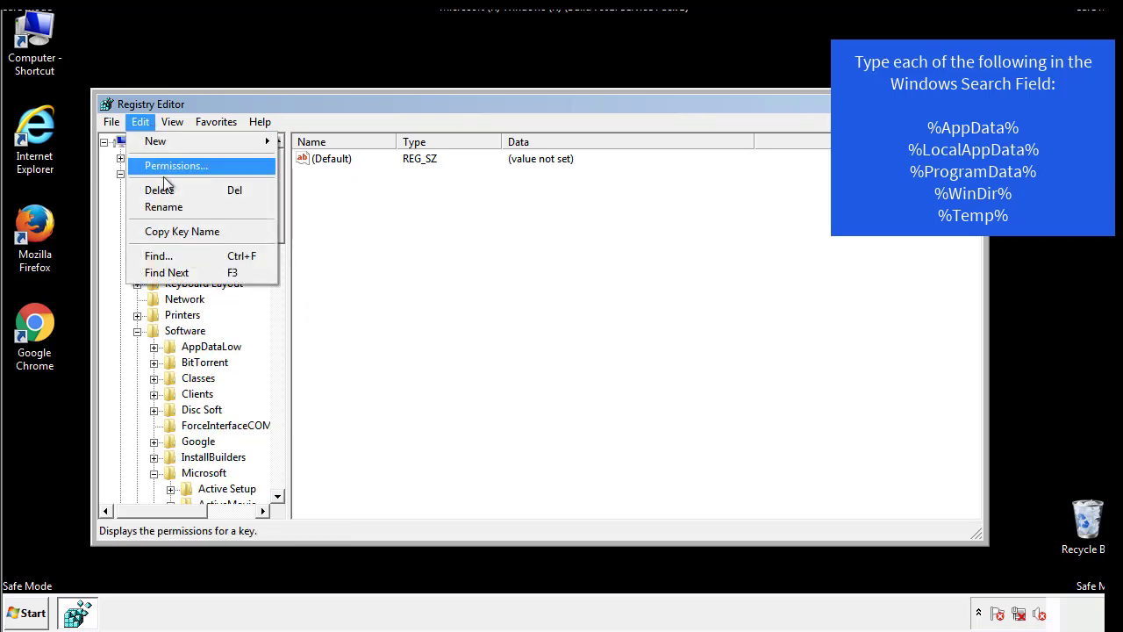
click(156, 254)
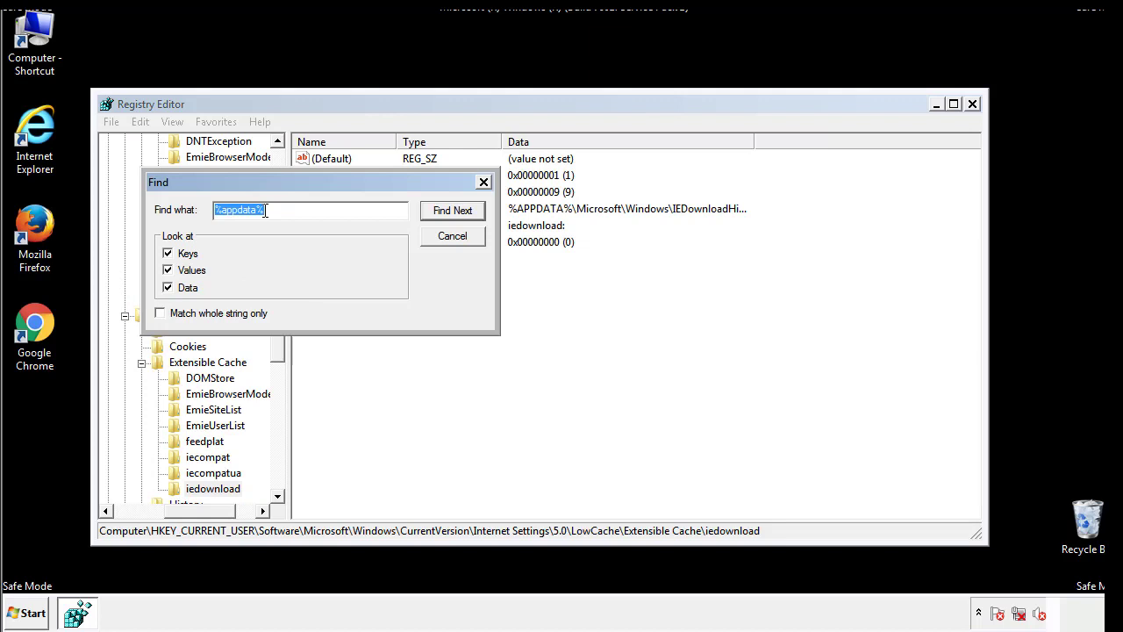
text(%temp%)
key(Return)
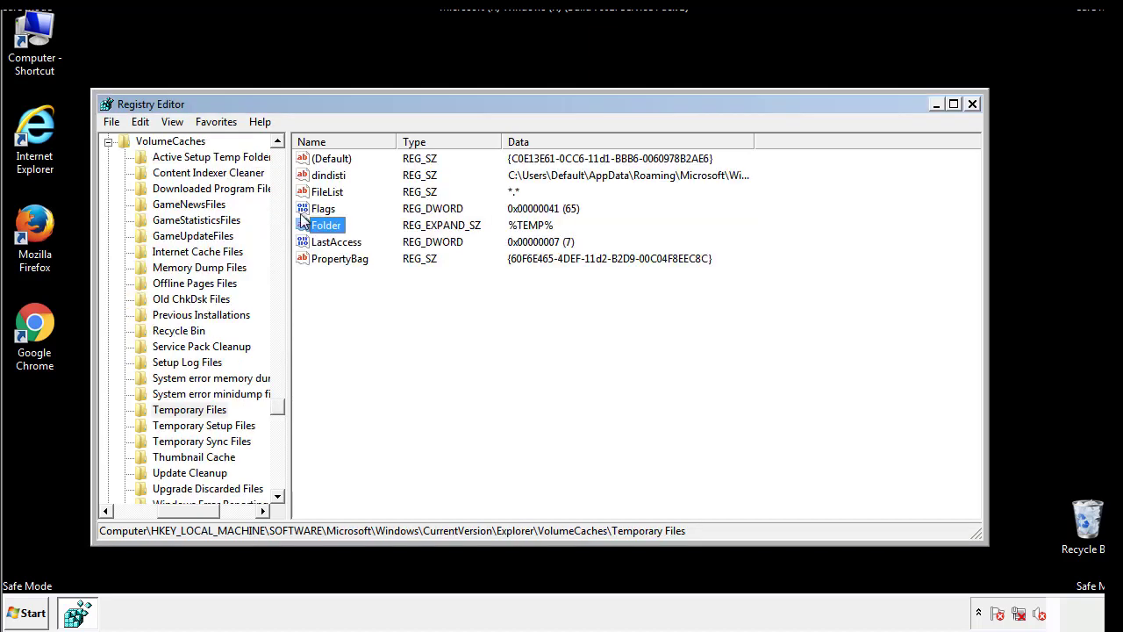
Permanently delete all values in the VolumeCaches\Temporary Files key and close the Registry Editor.
click(457, 303)
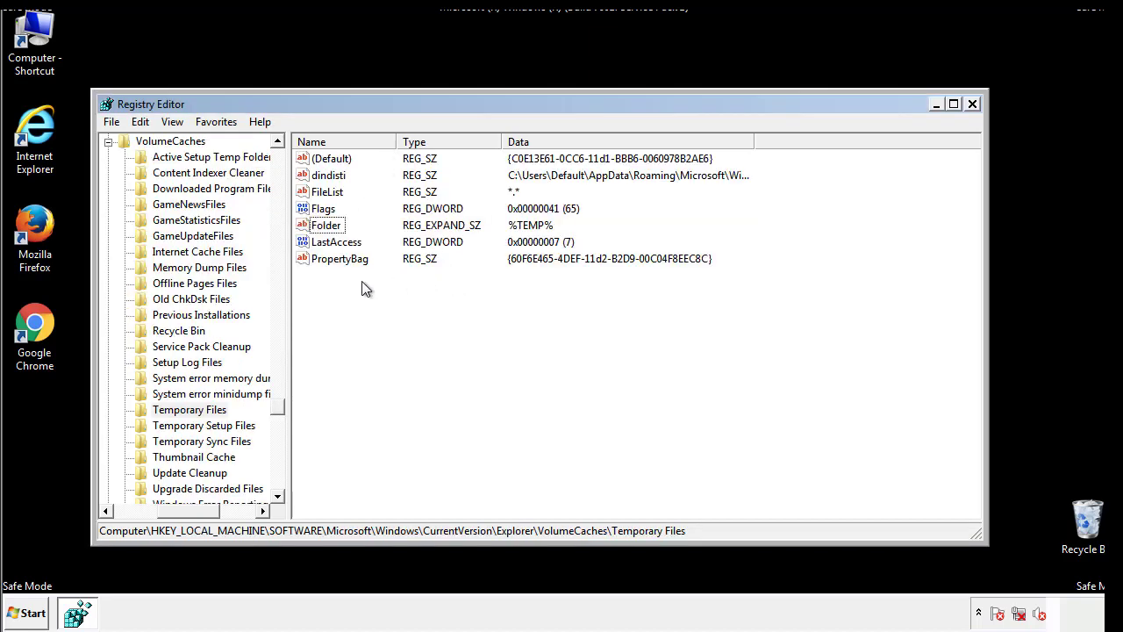
drag(360, 279, 318, 163)
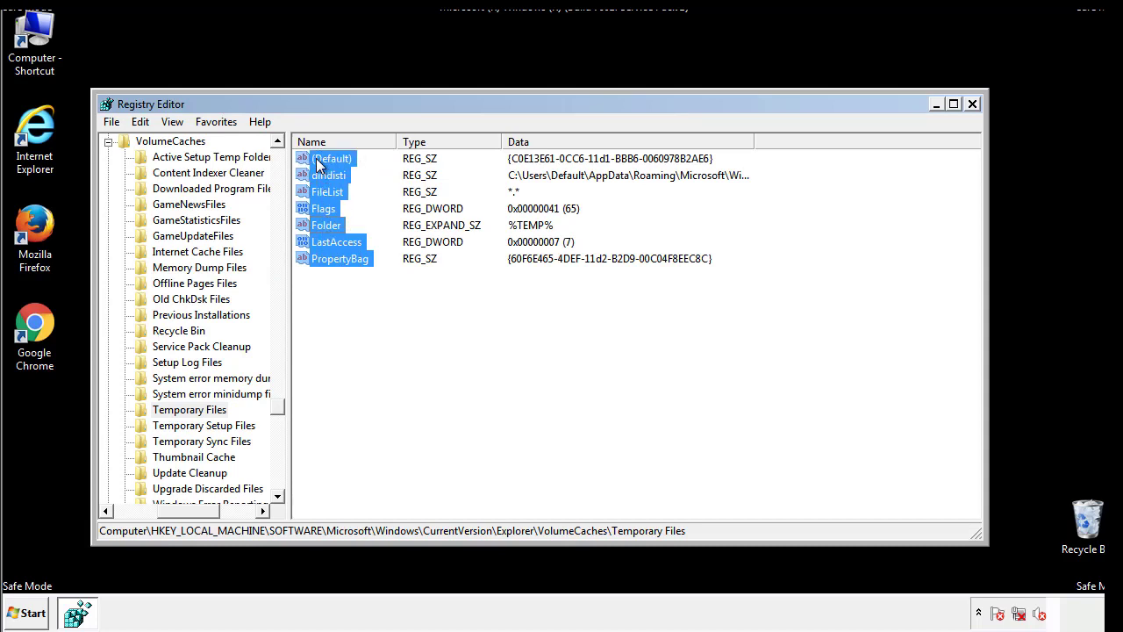
right_click(318, 164)
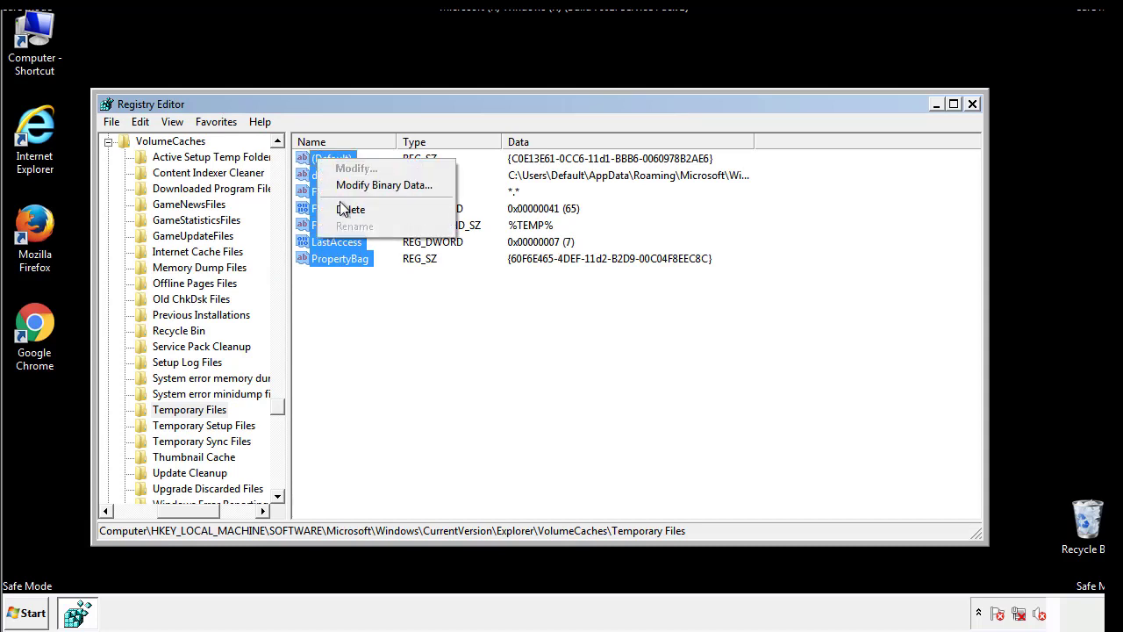
click(342, 208)
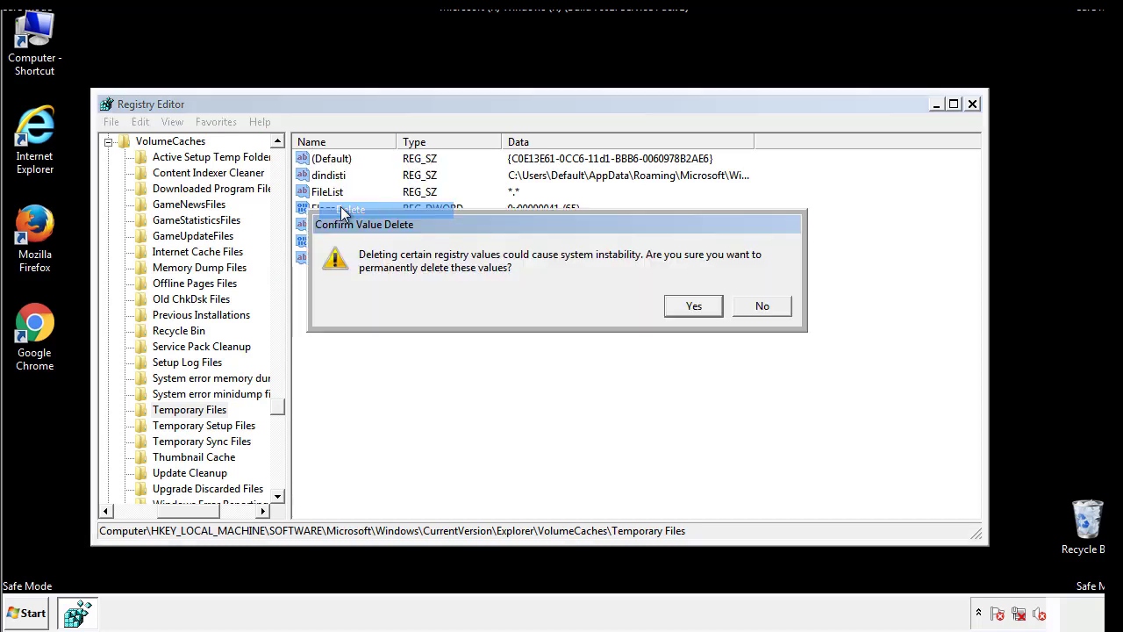
click(703, 305)
click(387, 209)
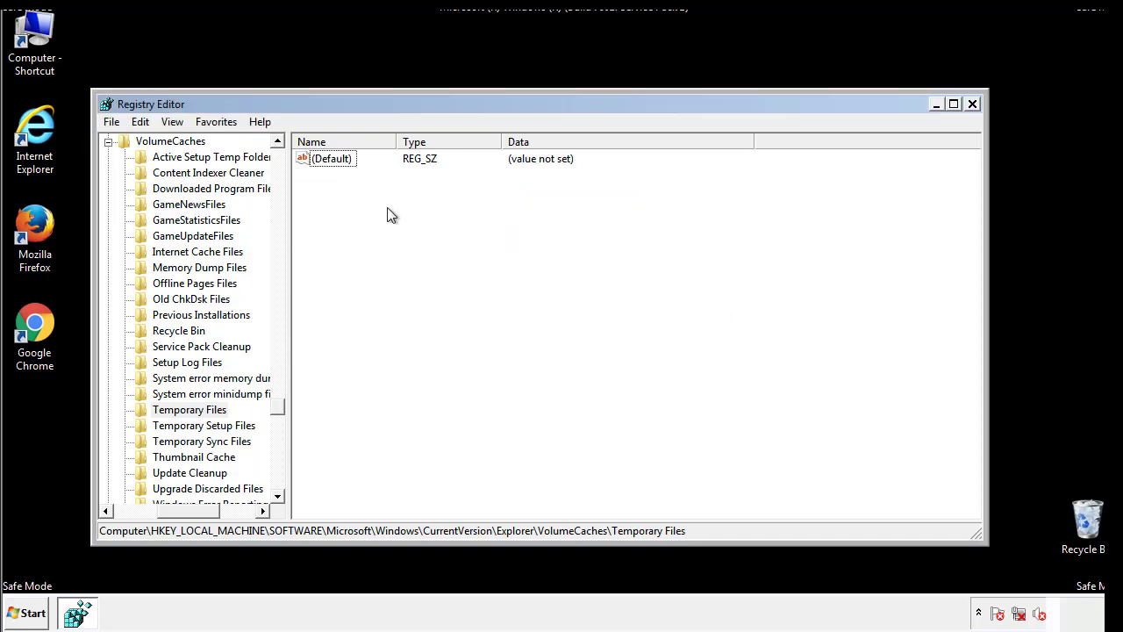
click(973, 105)
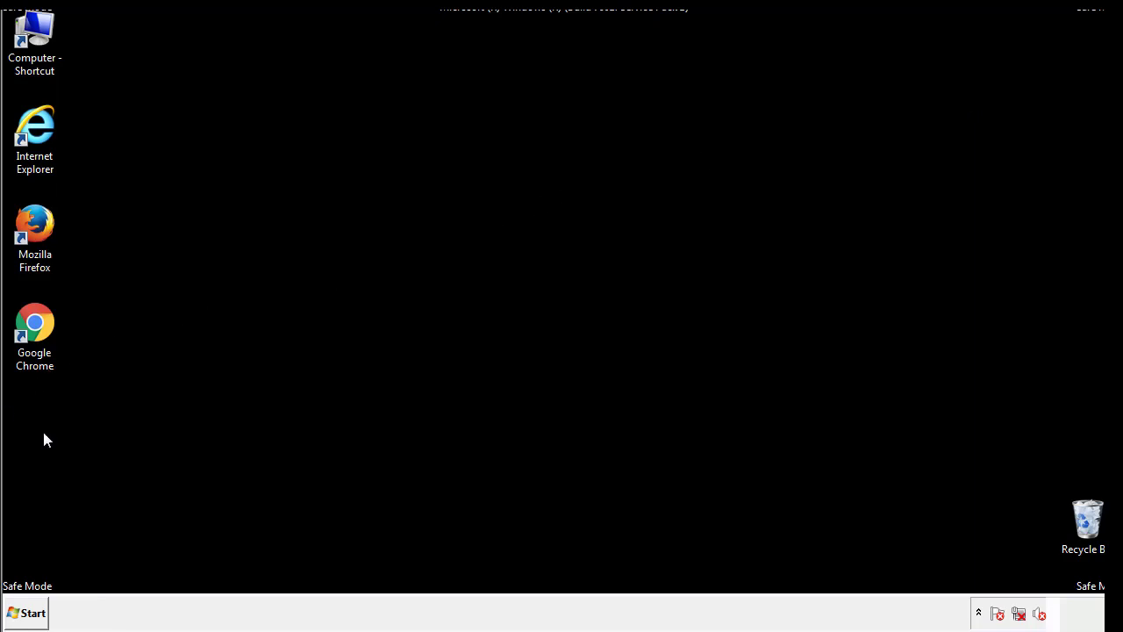
Find and run msconfig to open the System Configuration settings.
click(20, 617)
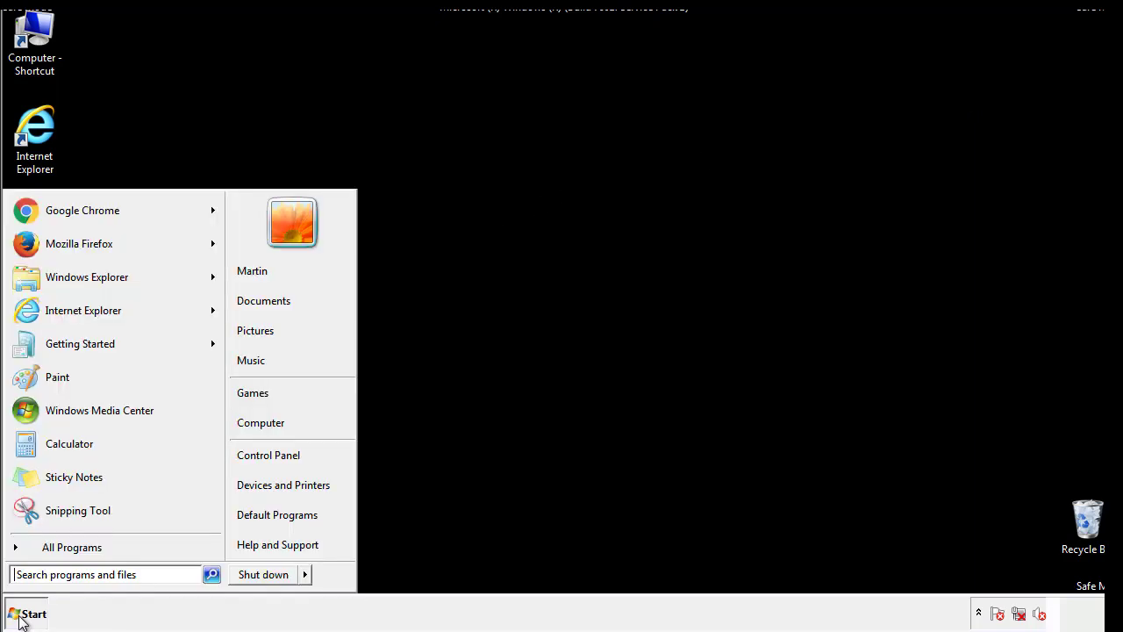
click(60, 573)
text(mscon)
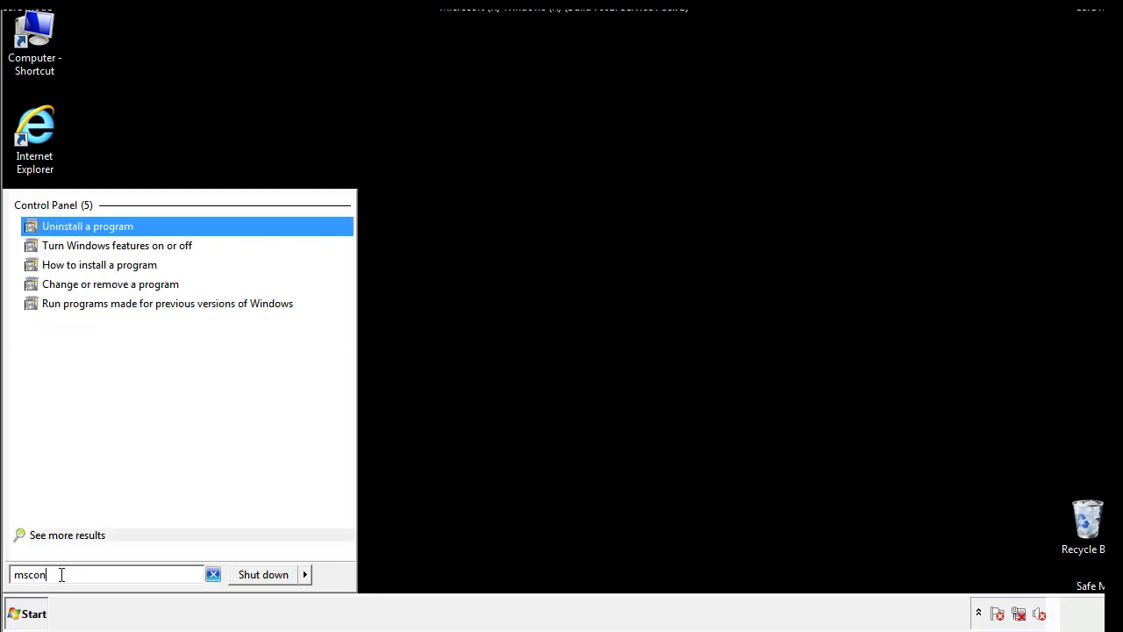
text(fig)
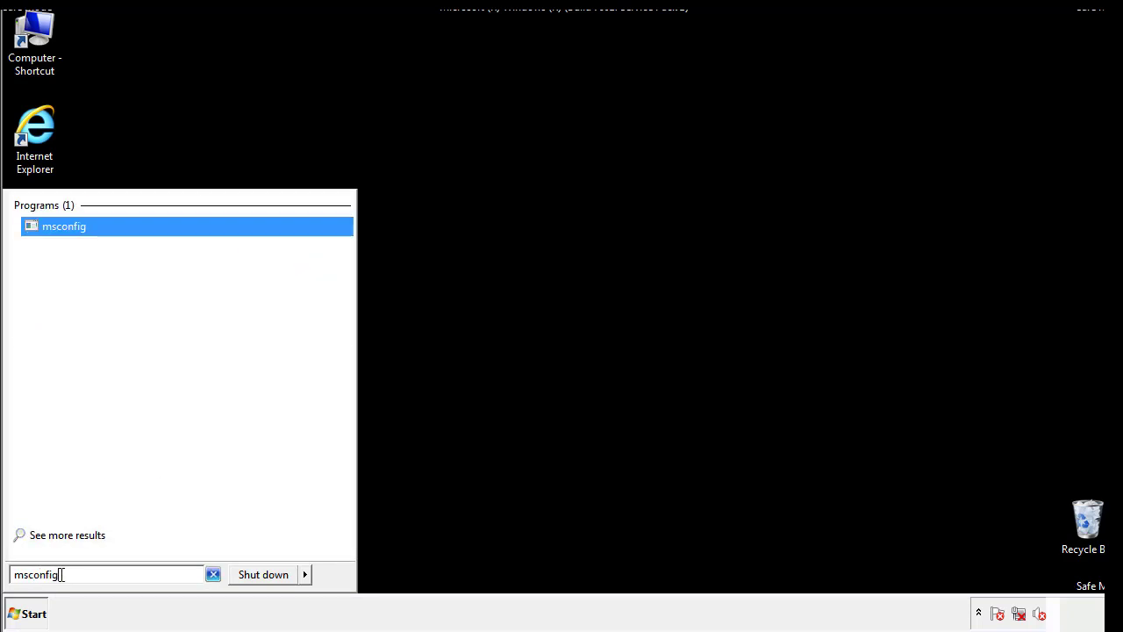
key(Return)
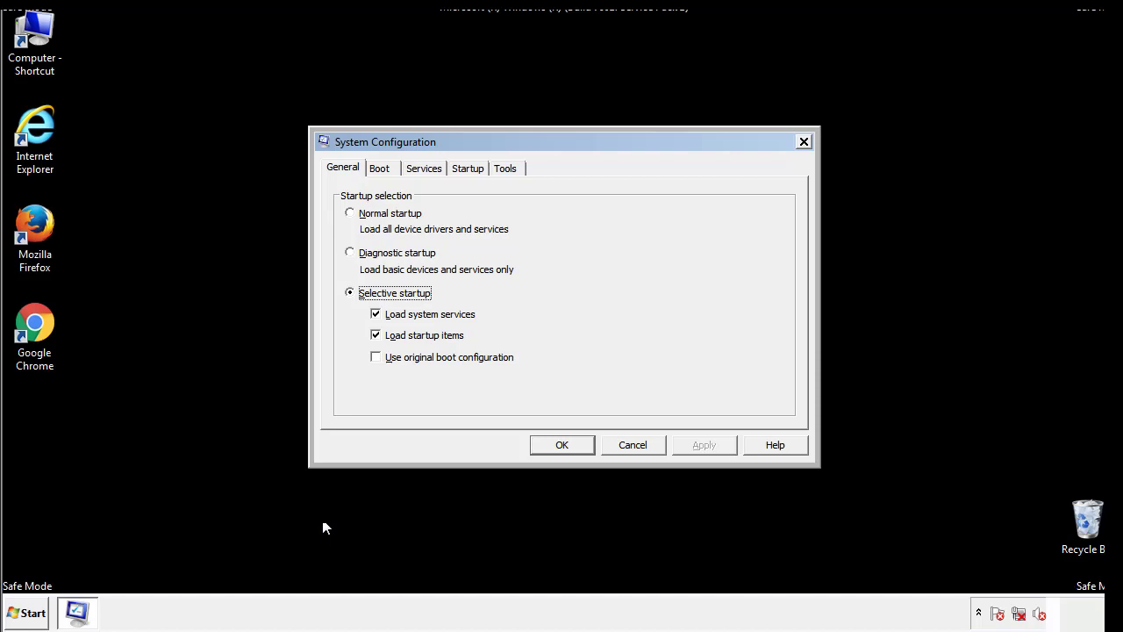
Disable Safe boot for Windows 7, apply the boot settings and restart the computer.
click(380, 168)
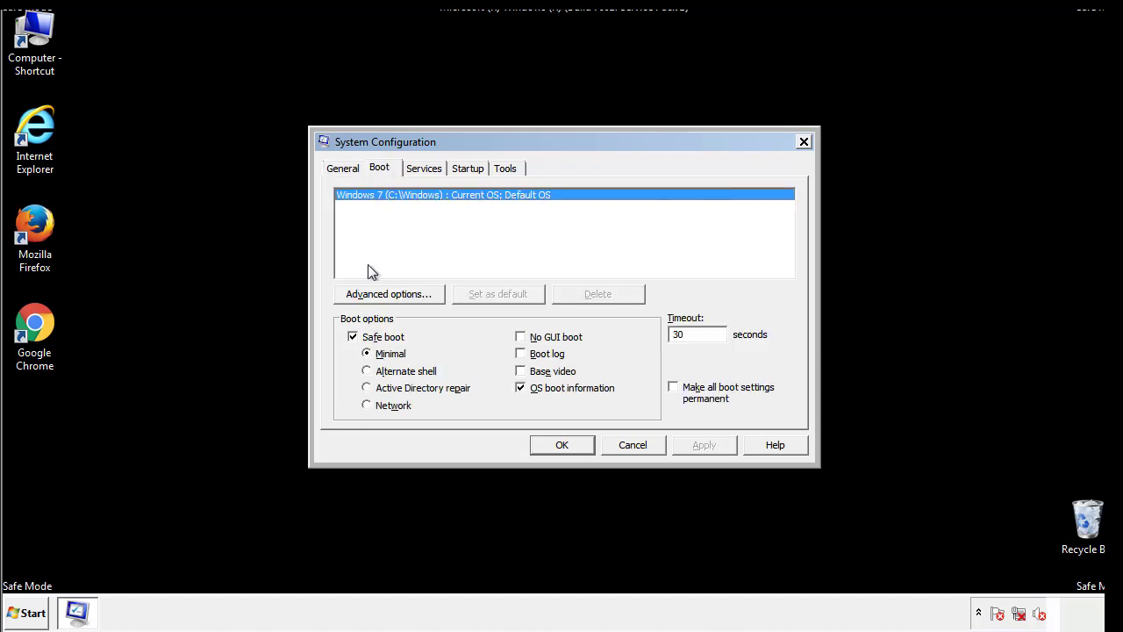
click(354, 337)
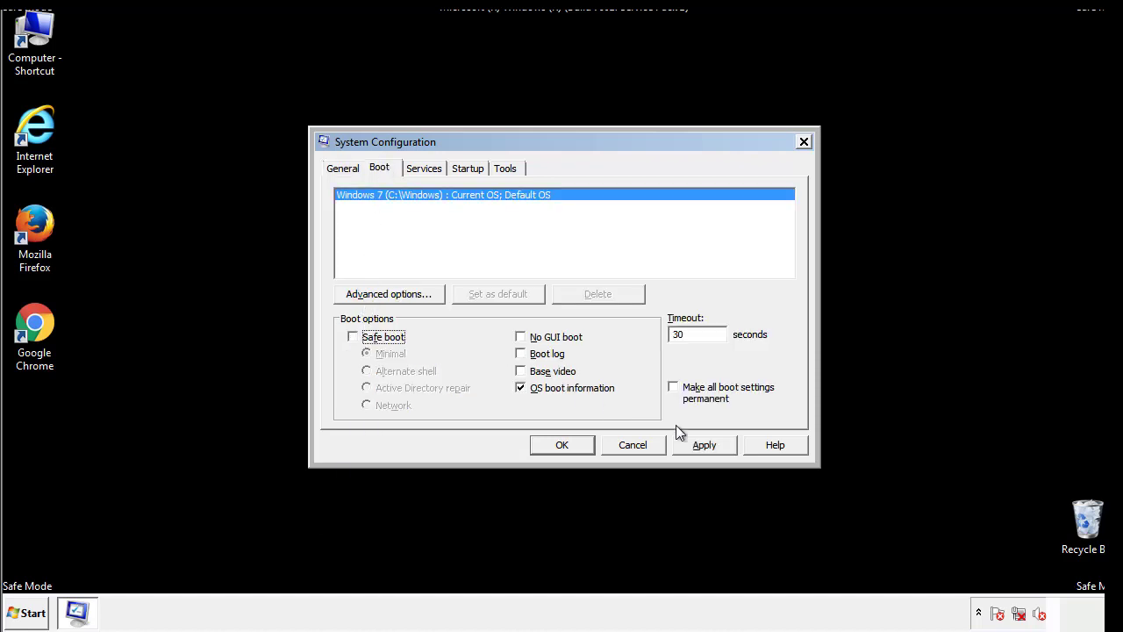
click(706, 444)
click(560, 444)
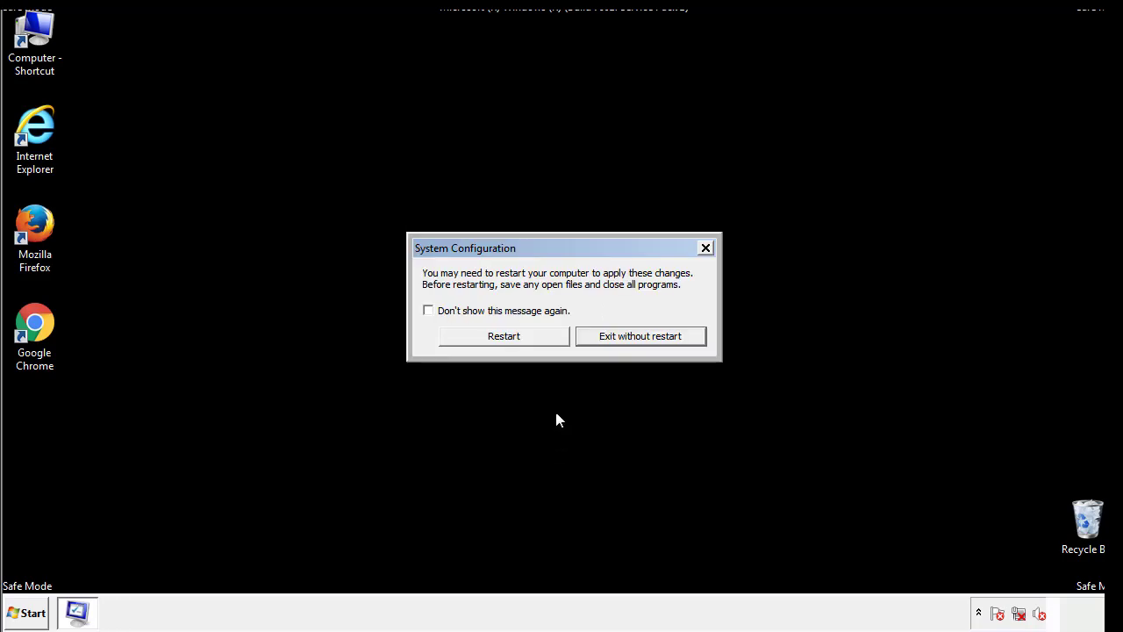
click(519, 341)
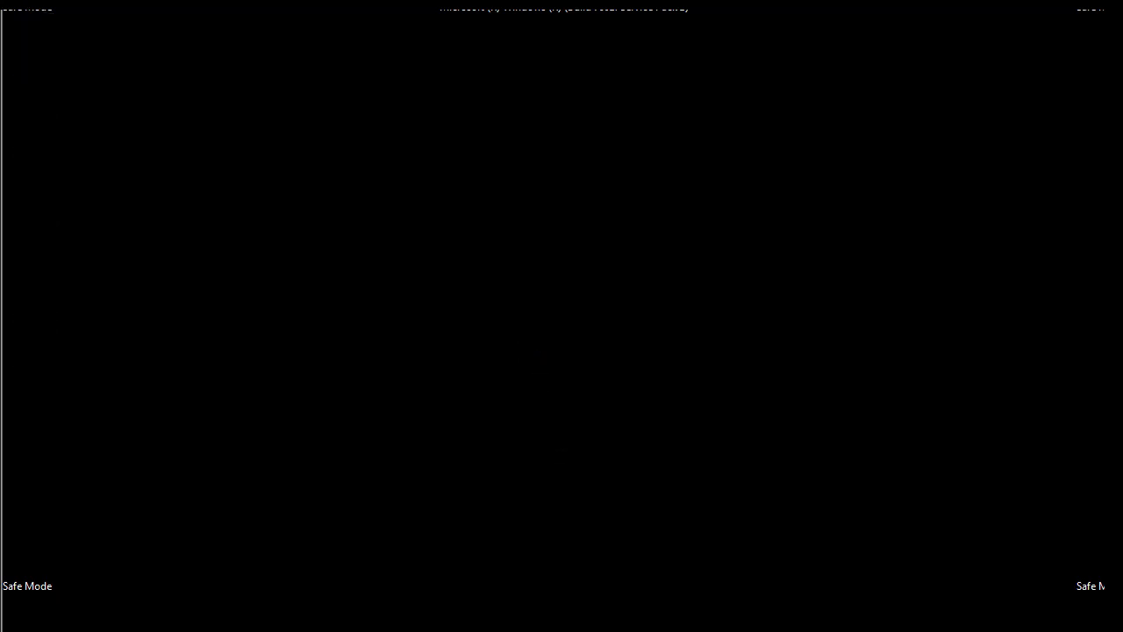